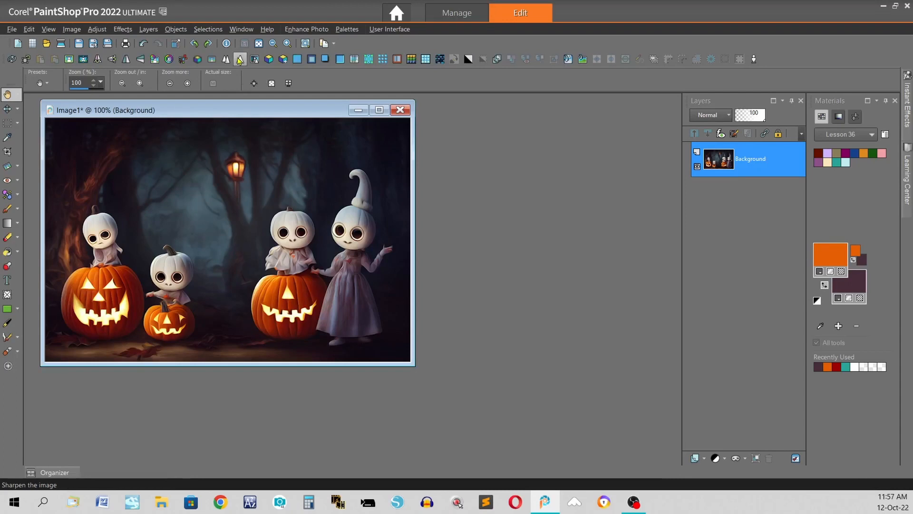
- Promote the background to a raster layer and confirm #e55f08 as the foreground and #472e3a as the background colour
right_click(760, 167)
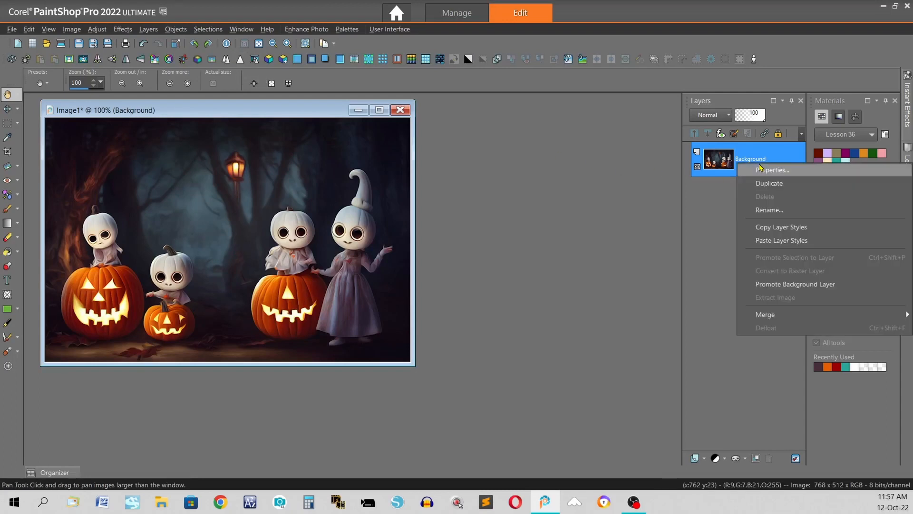
click(789, 283)
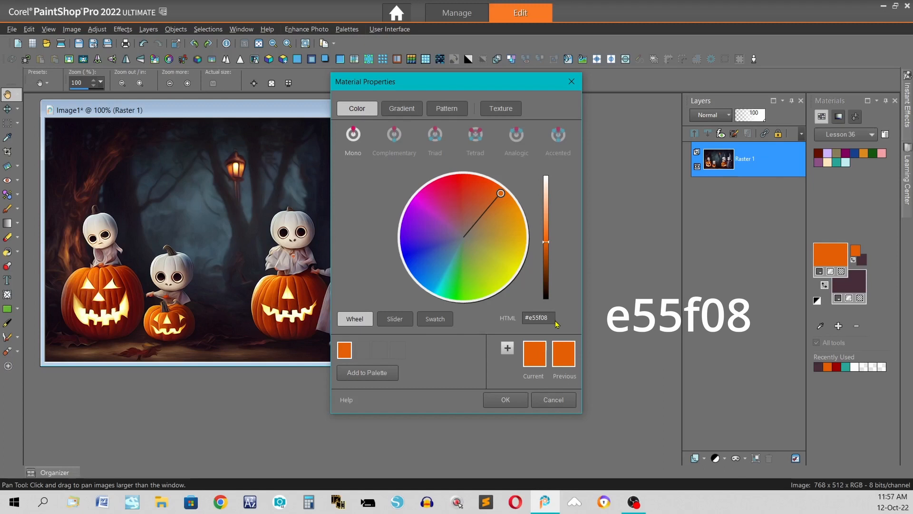
click(513, 398)
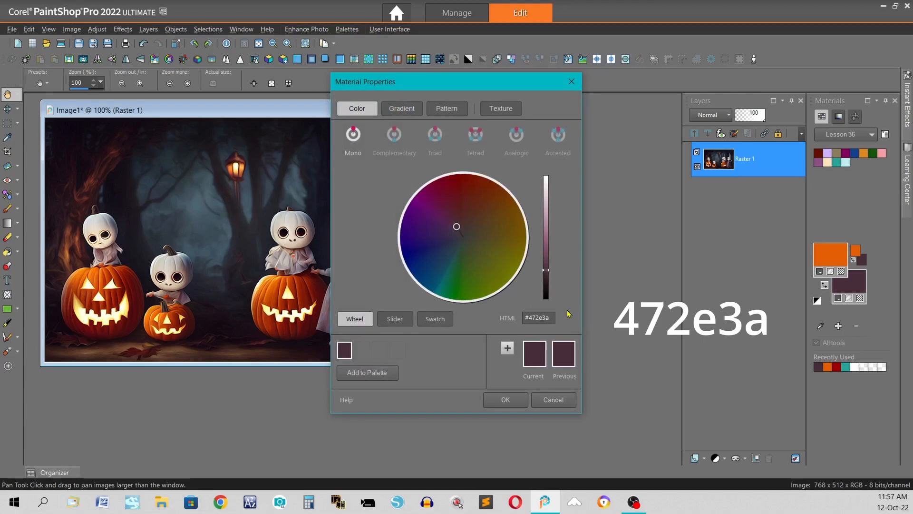
click(505, 399)
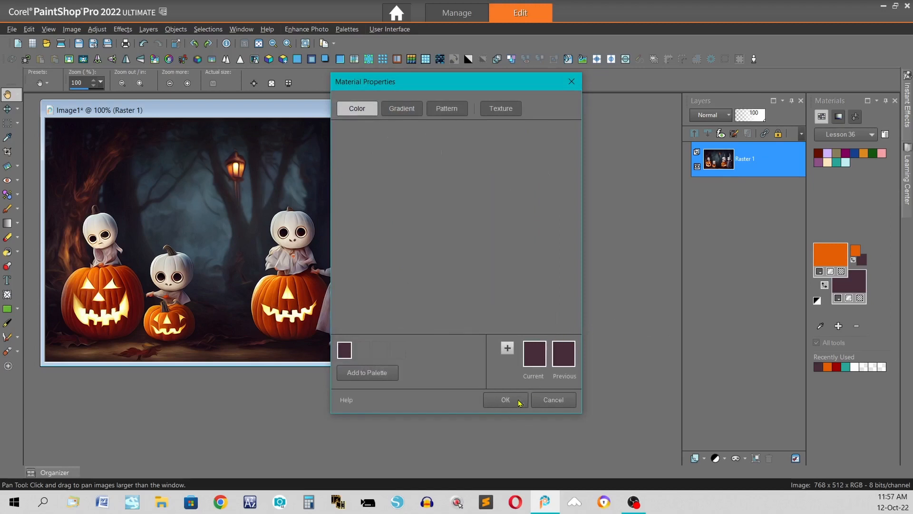
- Set the opacity of the Halloween image layer to 30 in its layer properties
right_click(750, 156)
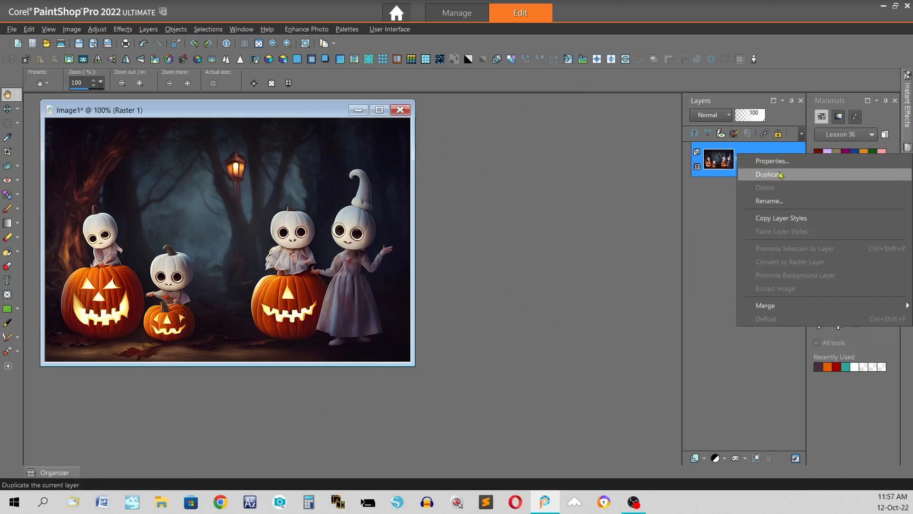
click(772, 162)
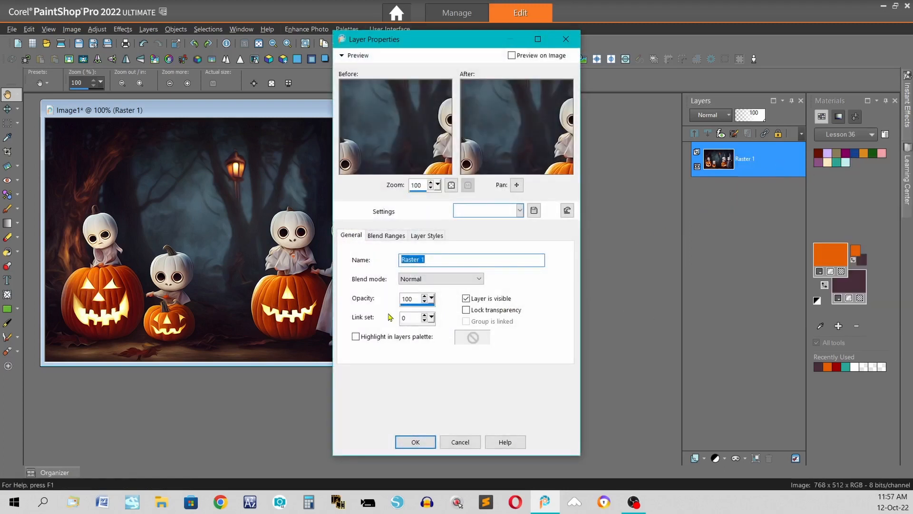
drag(418, 300, 314, 301)
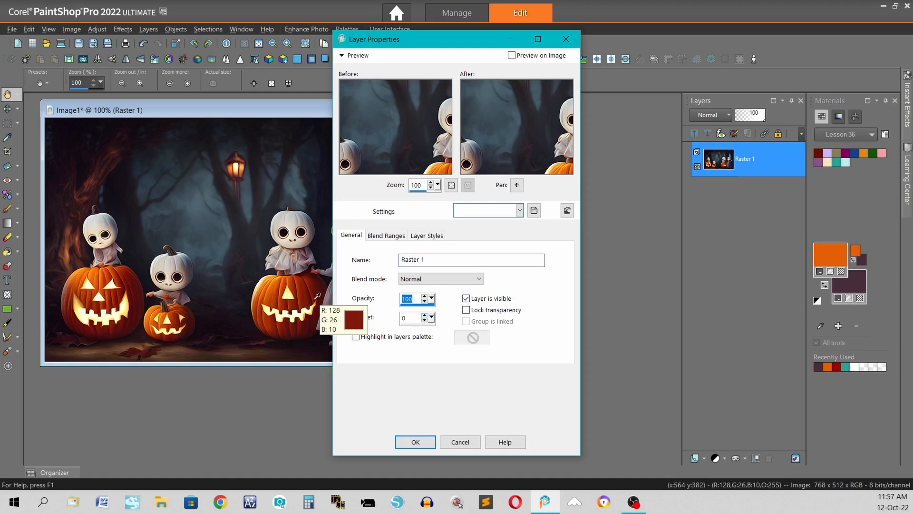
text(30)
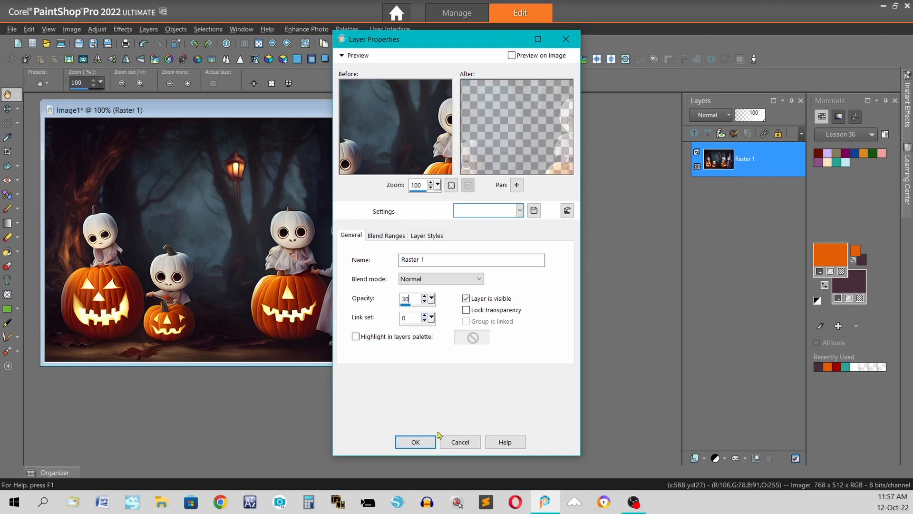
click(414, 442)
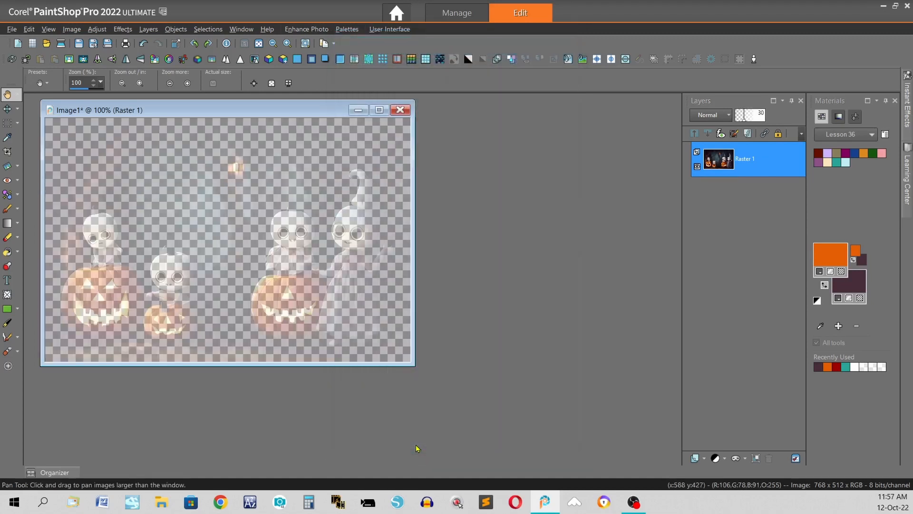
- Change the foreground material to the orange-to-dark-purple Foreground gradient, inverted, with its midpoint at location 33
click(820, 271)
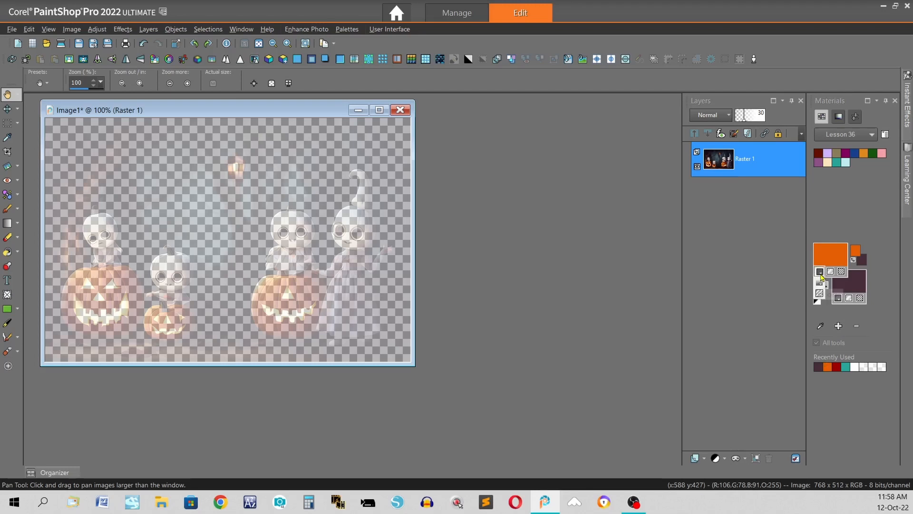
click(819, 283)
click(833, 253)
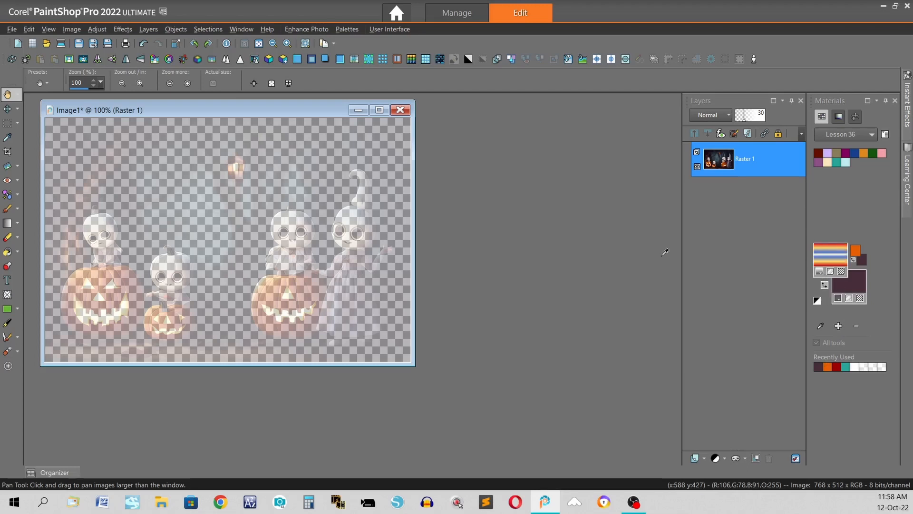
scroll(455, 180, down, 5)
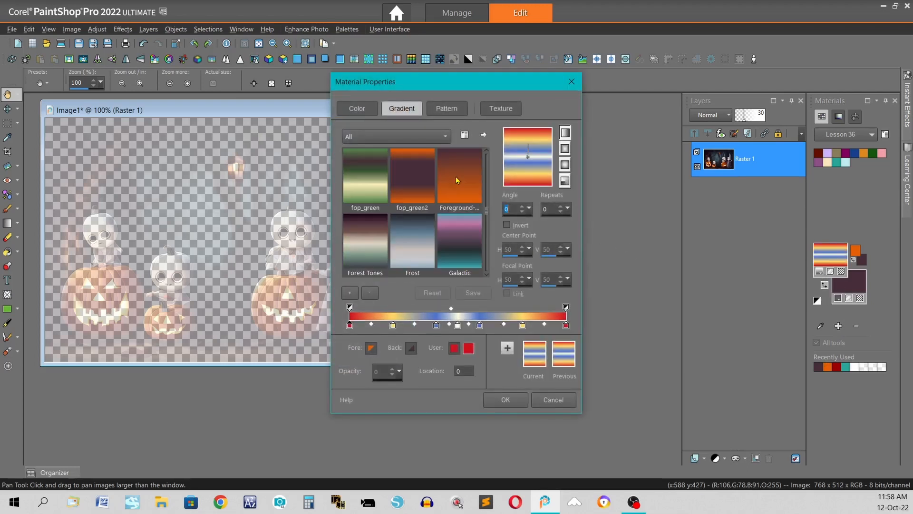
click(461, 179)
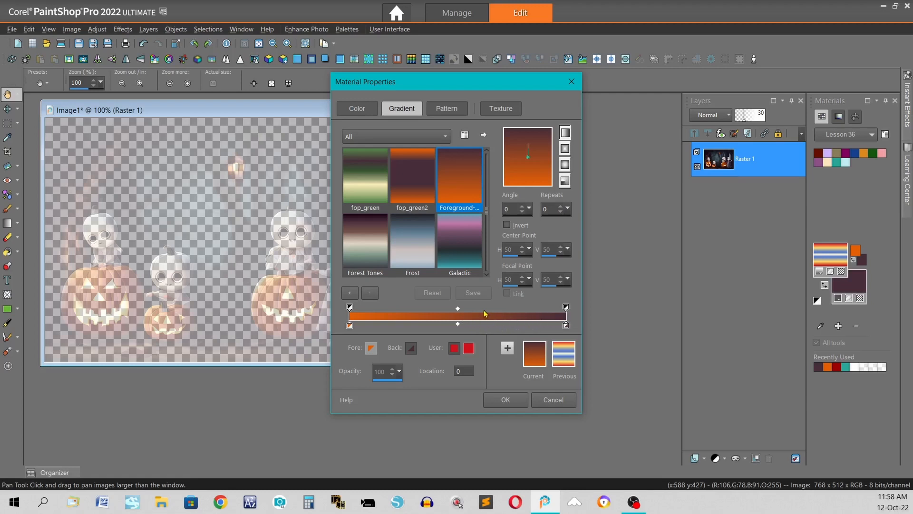
click(507, 226)
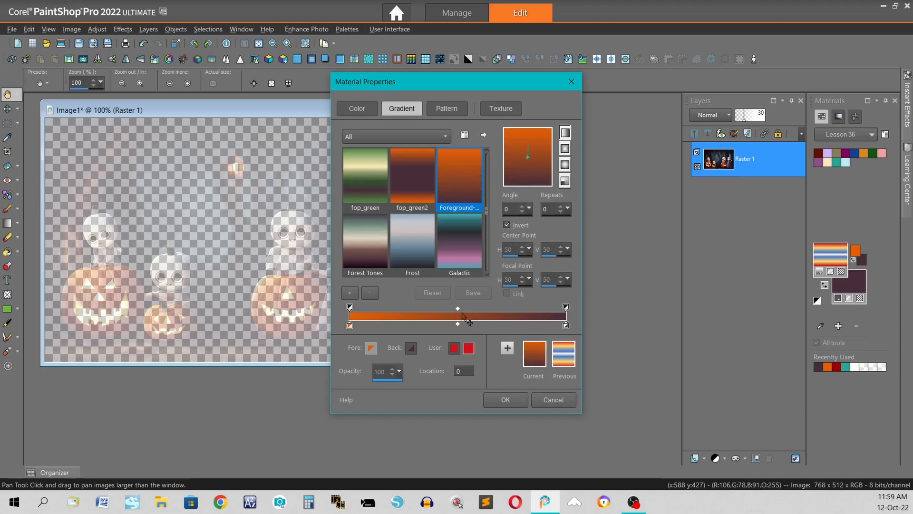
mouse_move(458, 309)
mouse_down()
mouse_move(425, 317)
mouse_move(458, 326)
mouse_move(398, 327)
mouse_move(526, 325)
mouse_move(420, 326)
mouse_up()
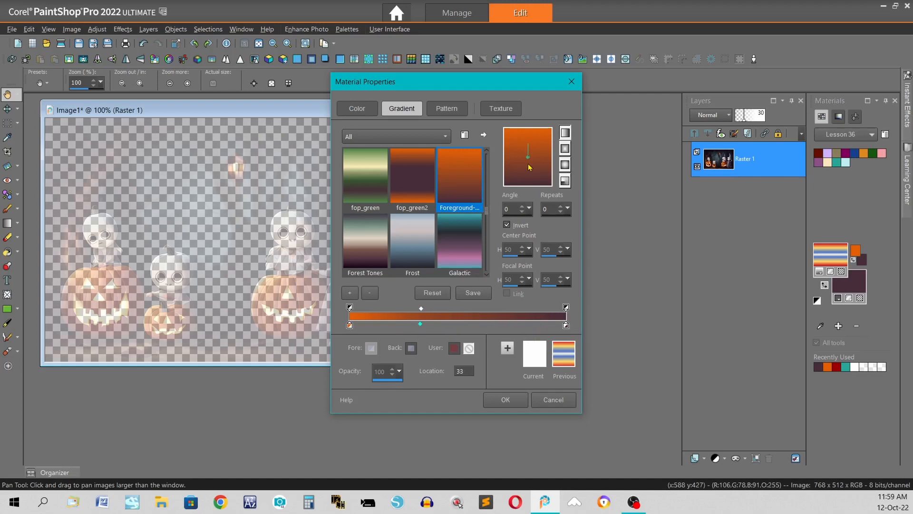
click(506, 400)
- Flood-fill a new default raster layer with the foreground gradient and set its blend mode to Burn
click(498, 278)
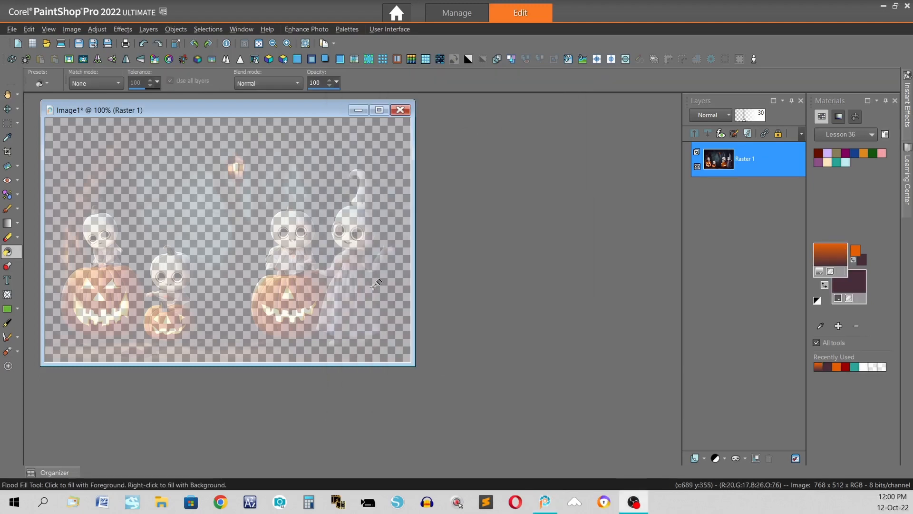
click(697, 459)
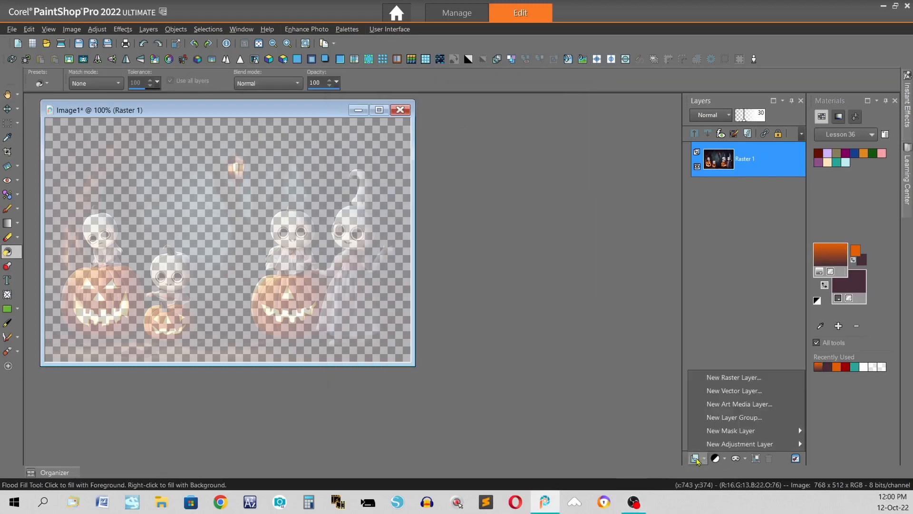
click(733, 377)
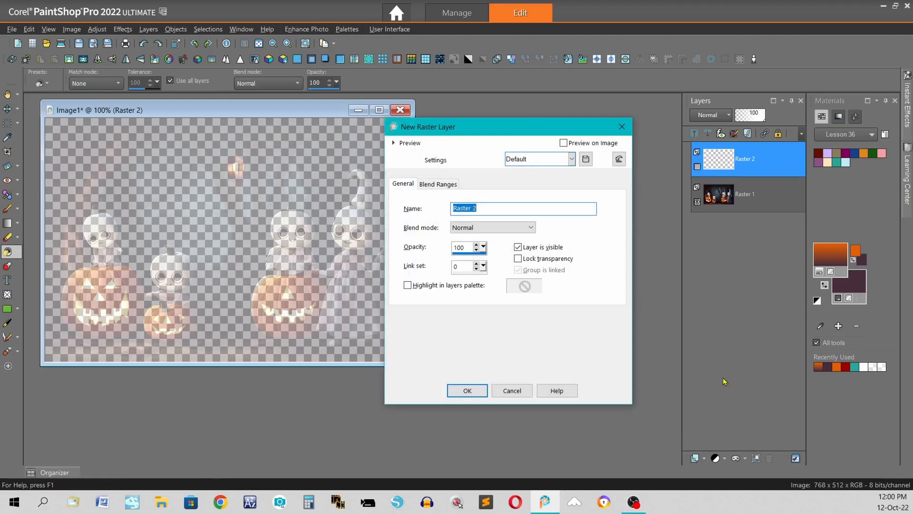
click(465, 391)
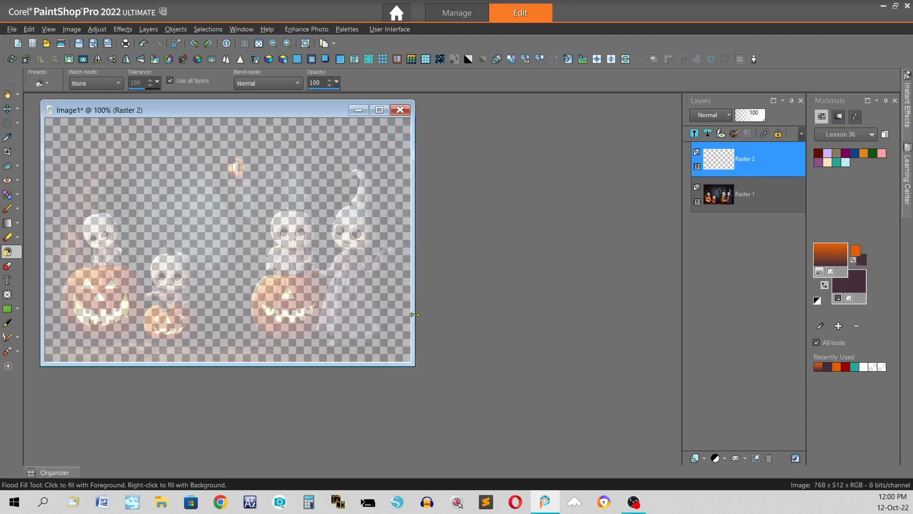
click(299, 222)
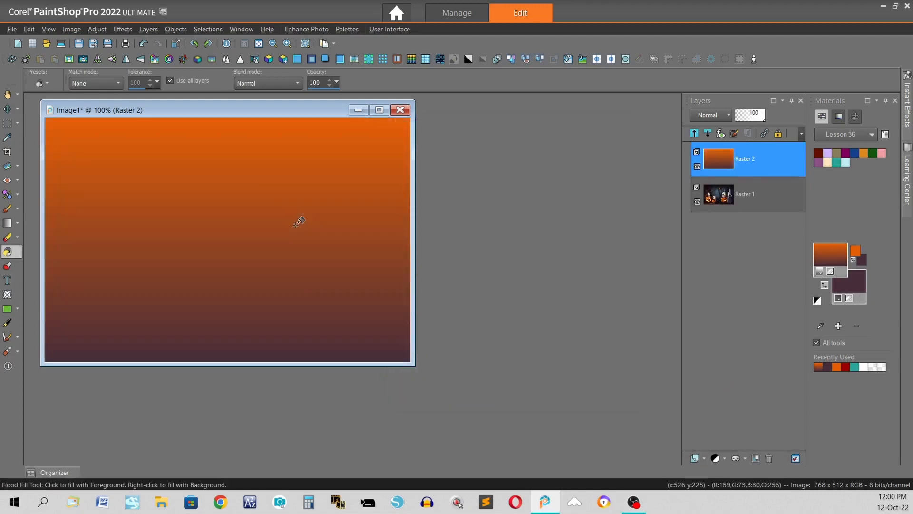
click(729, 116)
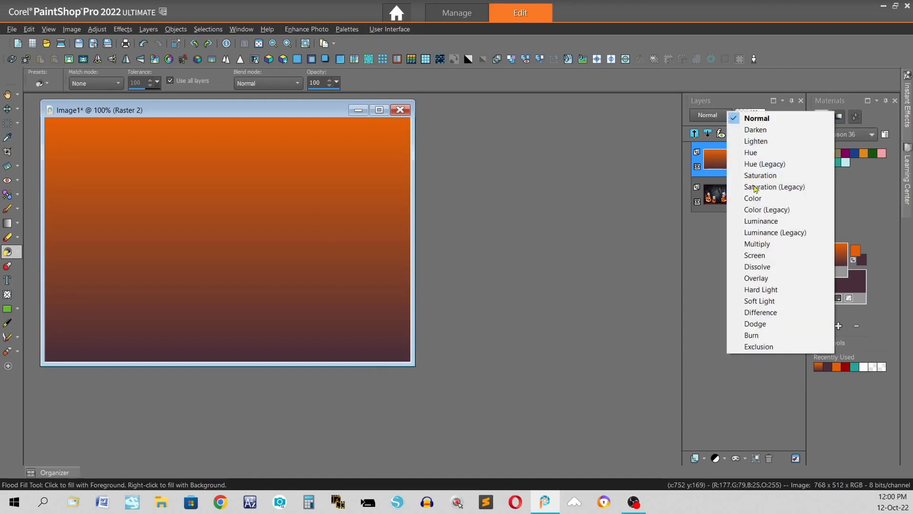
click(751, 335)
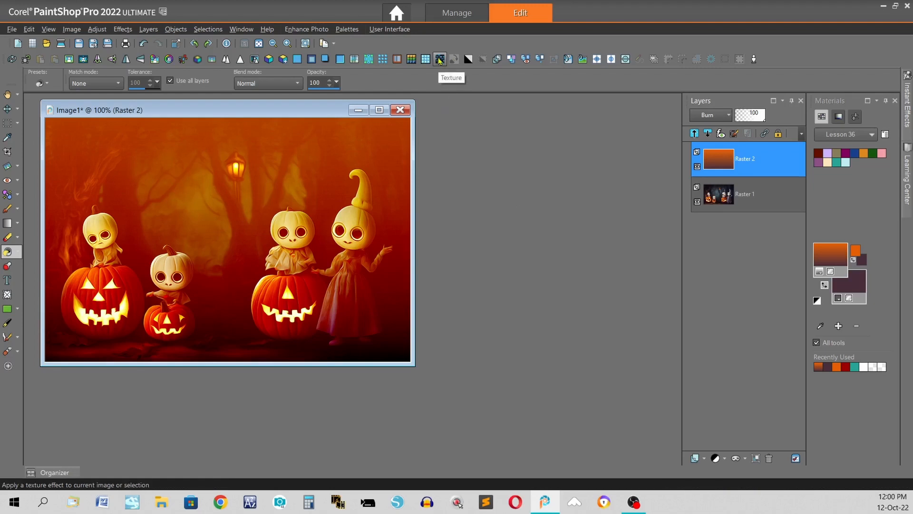
- Apply the Texture effect to the gradient layer, using default settings with the black grid texture at 25% size
click(123, 29)
mouse_move(151, 193)
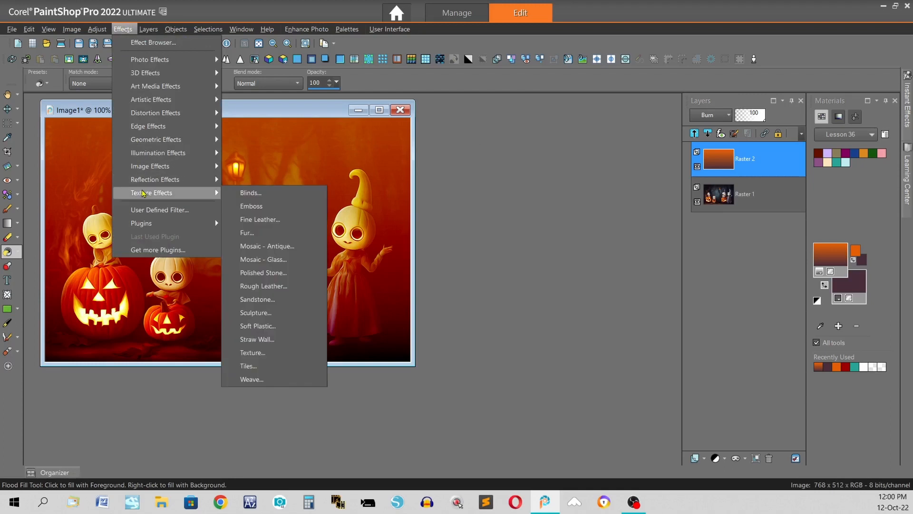
click(285, 354)
click(851, 152)
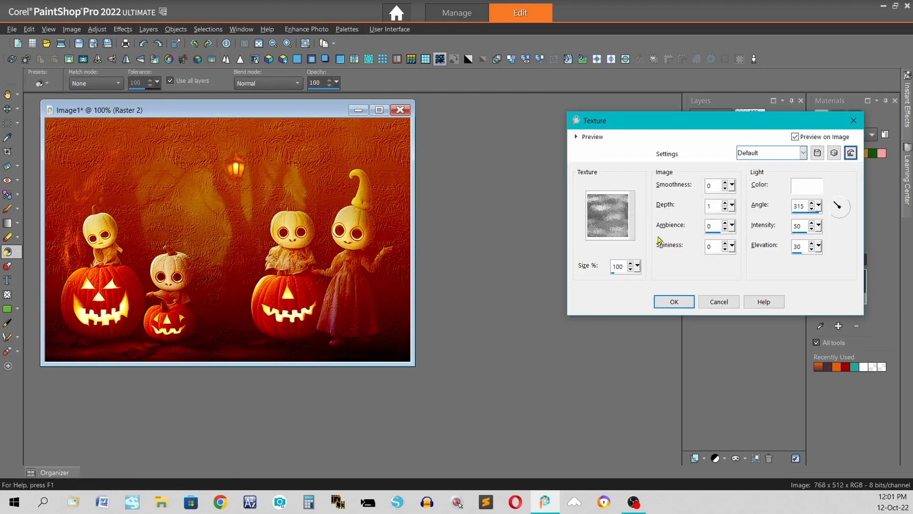
click(633, 220)
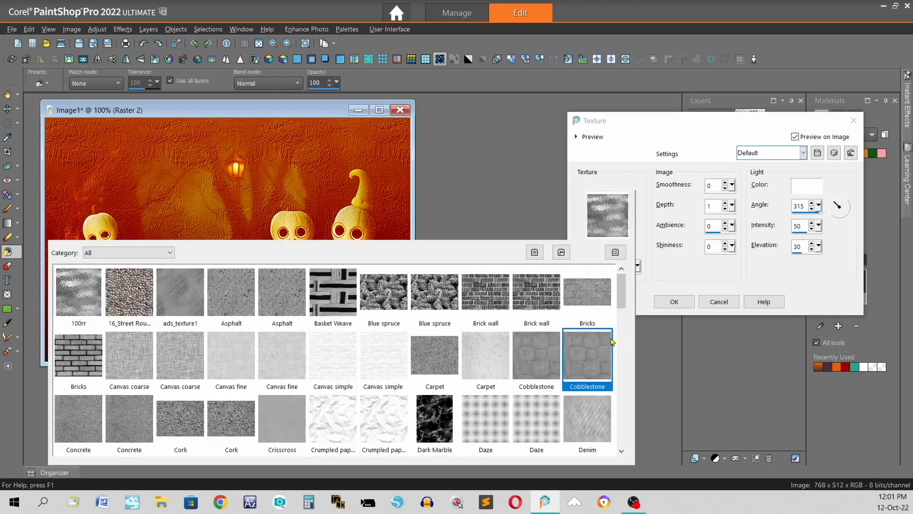
scroll(588, 357, down, 2)
click(535, 357)
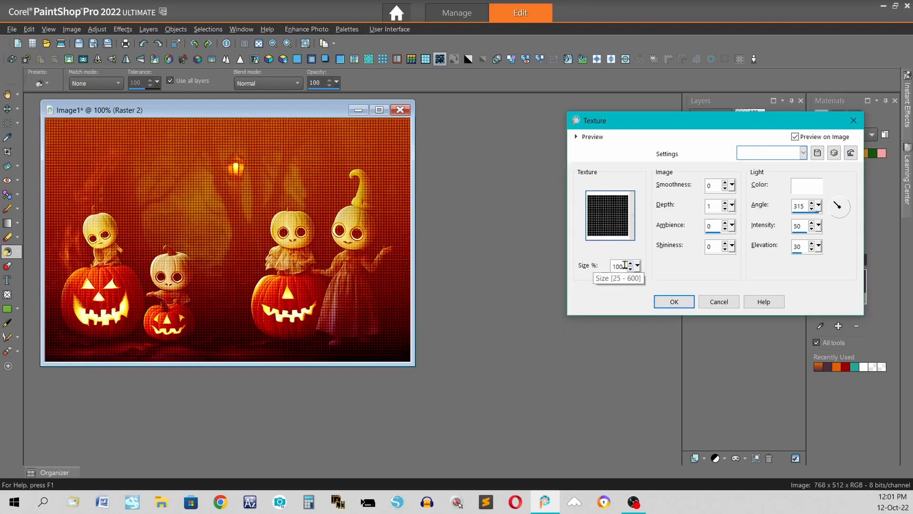
key(Tab)
text(25)
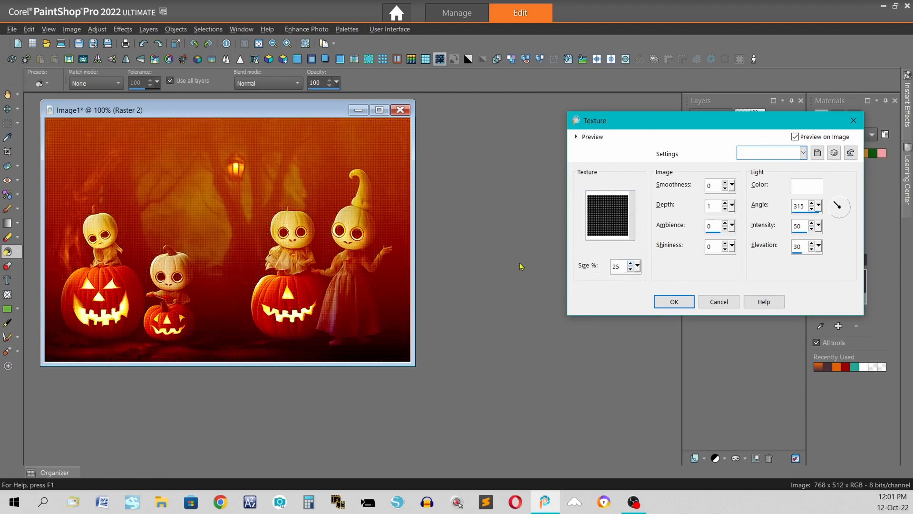
text(2)
click(674, 301)
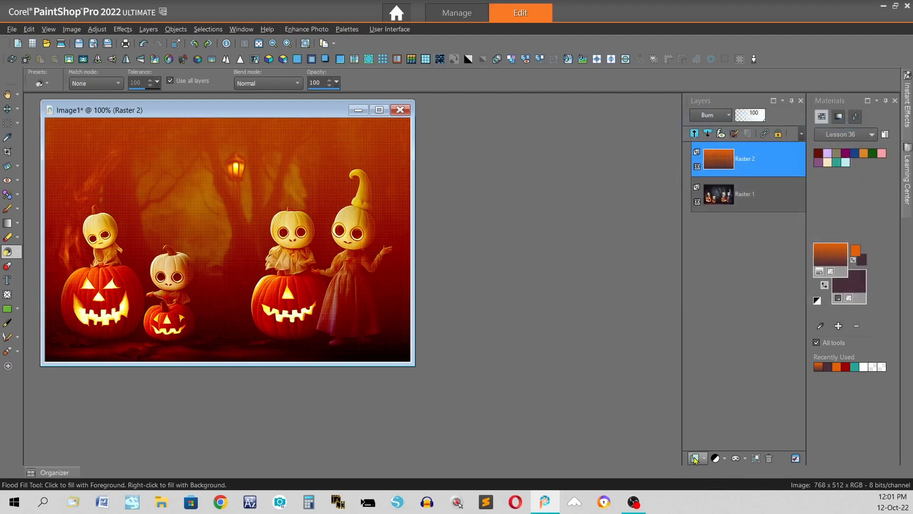
- Add another default raster layer and flood-fill it with the dark purple background colour
click(694, 459)
click(725, 378)
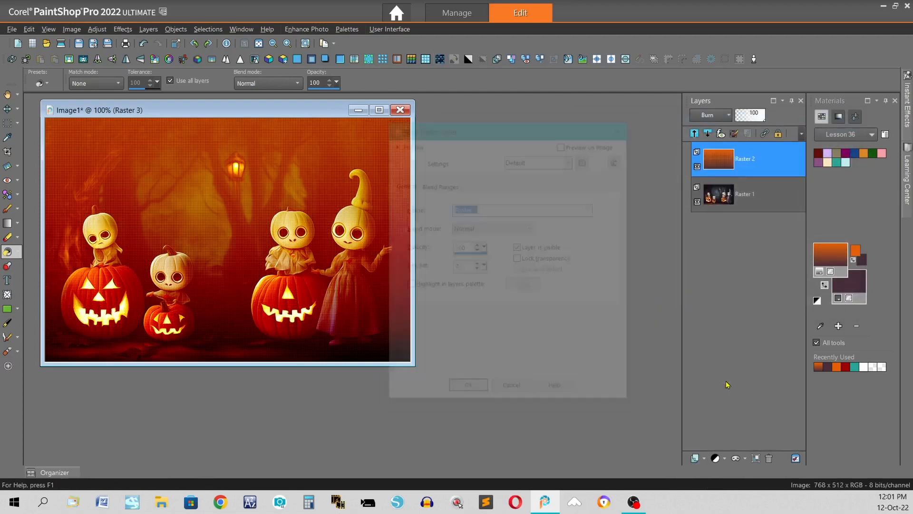
click(469, 384)
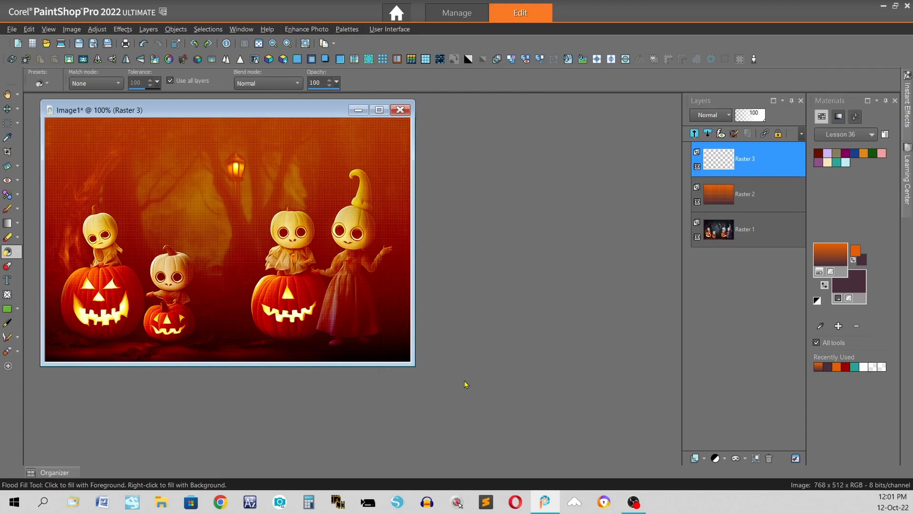
right_click(285, 234)
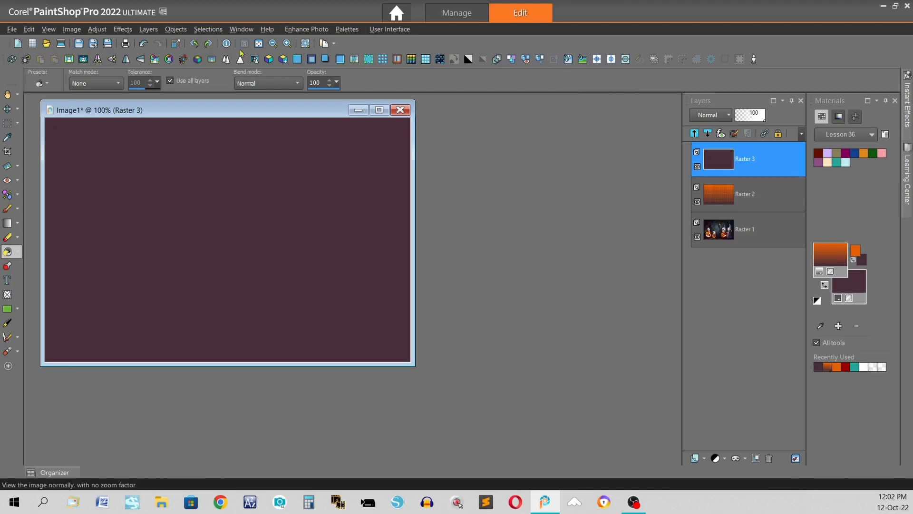
- Load the Holiday_Halloween mask Image34 onto the dark purple layer from source luminance, fitted to canvas with Hide all mask, and merge the group
click(148, 30)
mouse_move(189, 265)
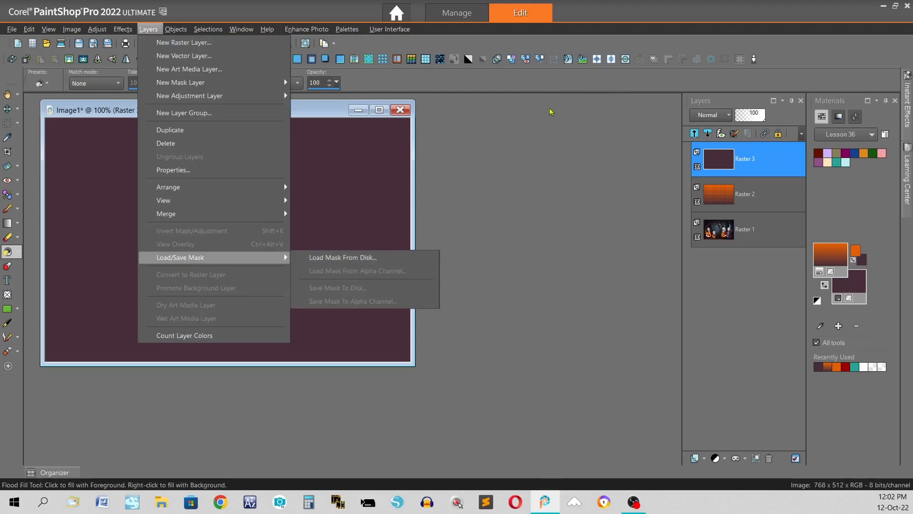
click(350, 262)
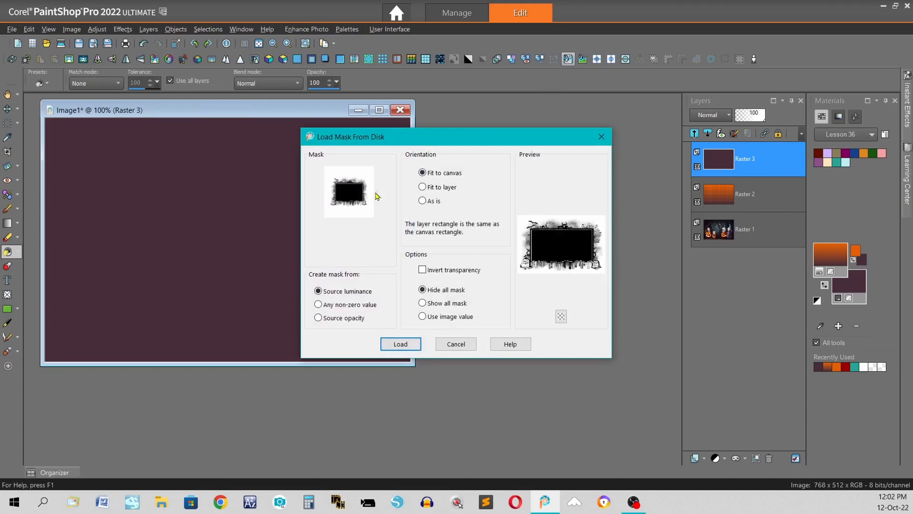
click(377, 196)
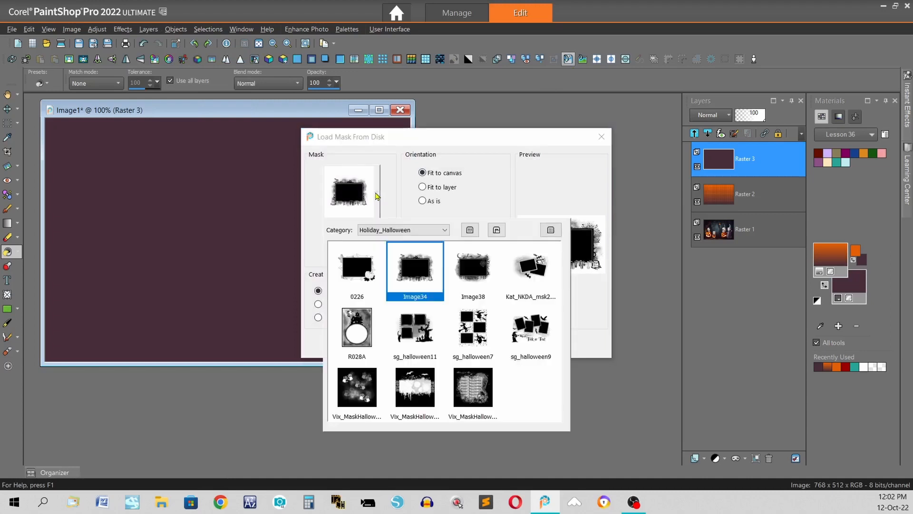
click(424, 266)
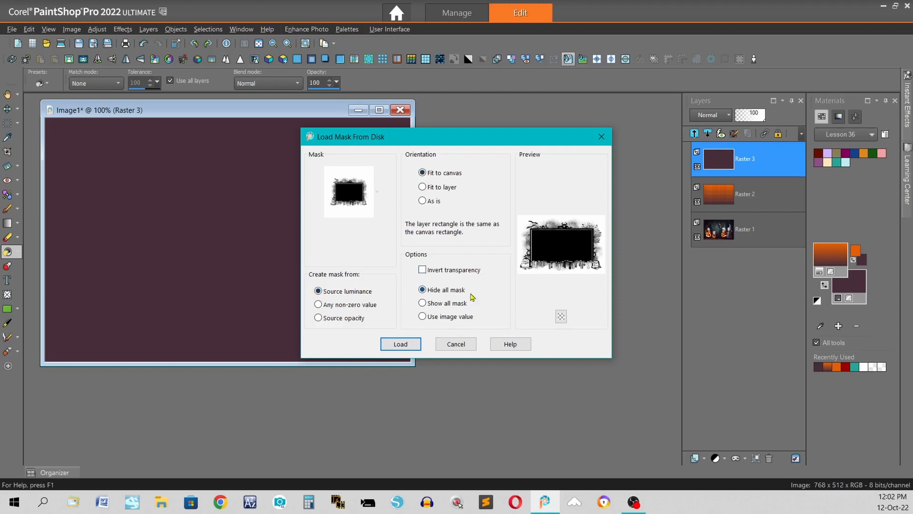
click(396, 344)
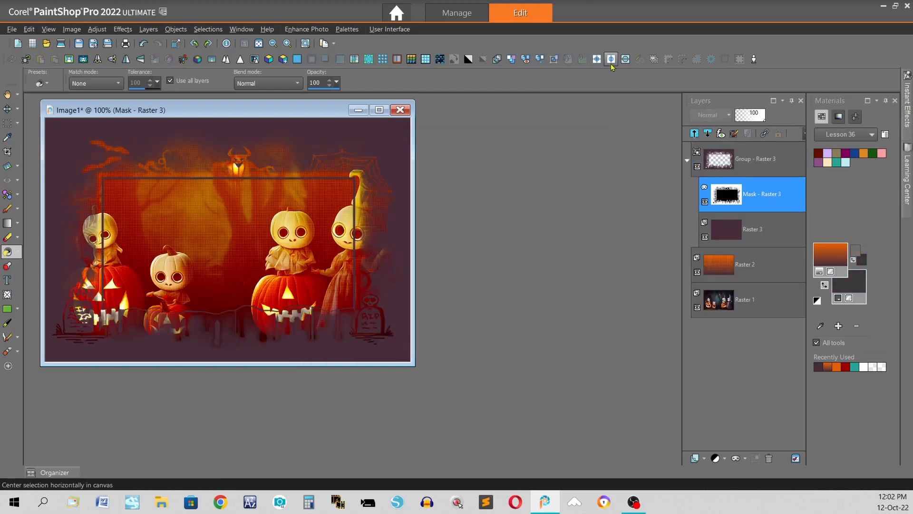
click(554, 59)
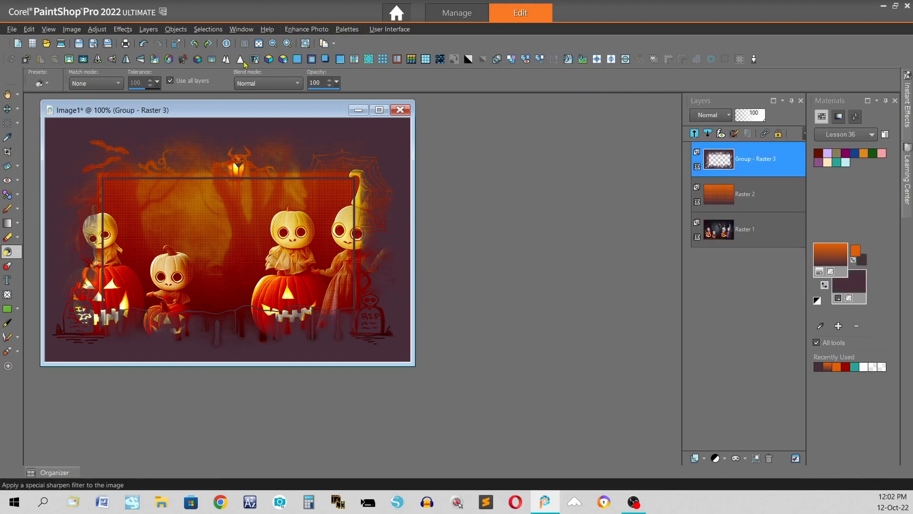
click(153, 30)
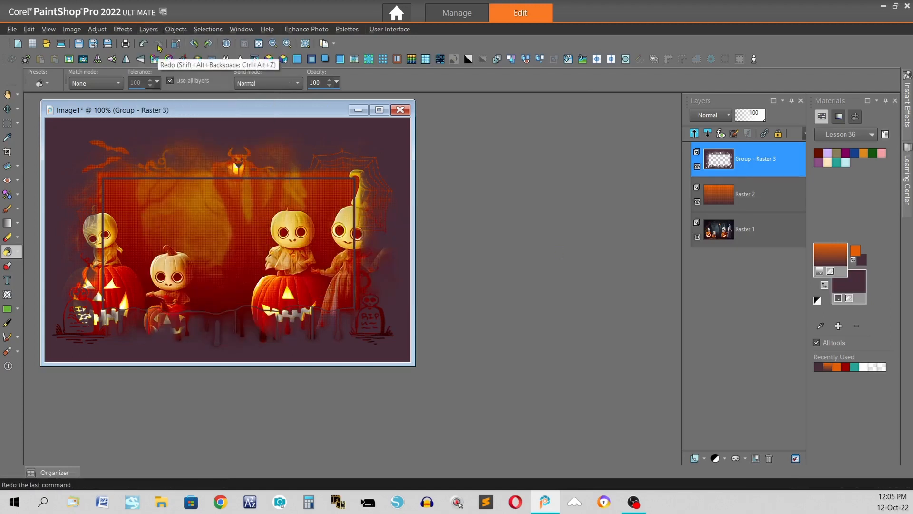
- Apply a circular Vignette to the frame layer with Dark/Light -60, Blur 20, Diffuse glow 10 and Feather edge 50
click(123, 29)
mouse_move(144, 65)
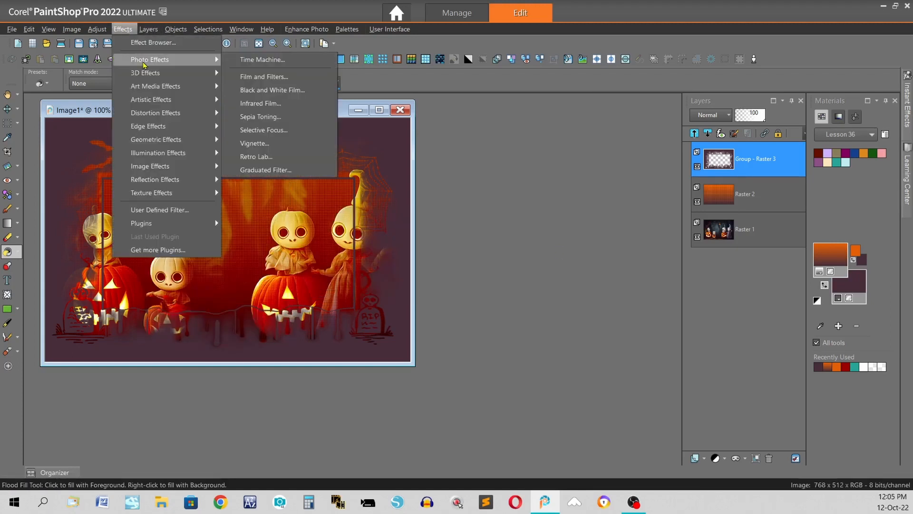
click(272, 143)
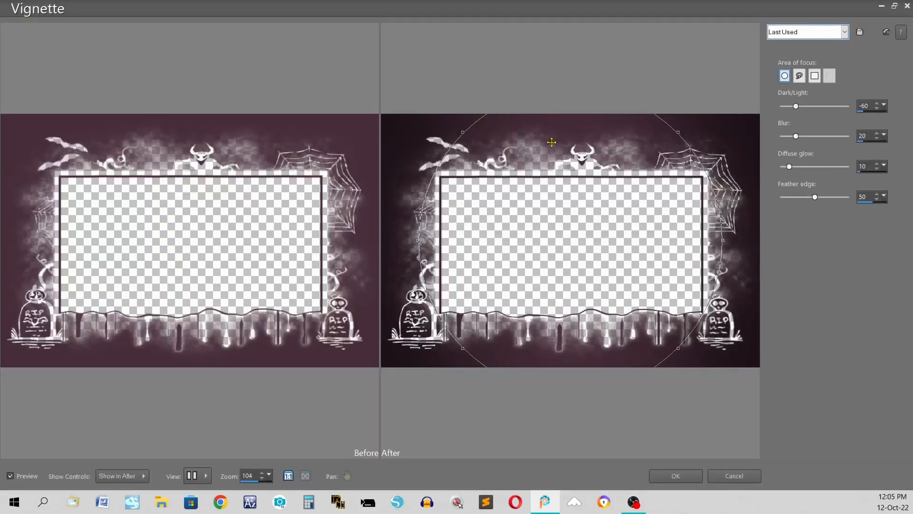
click(675, 476)
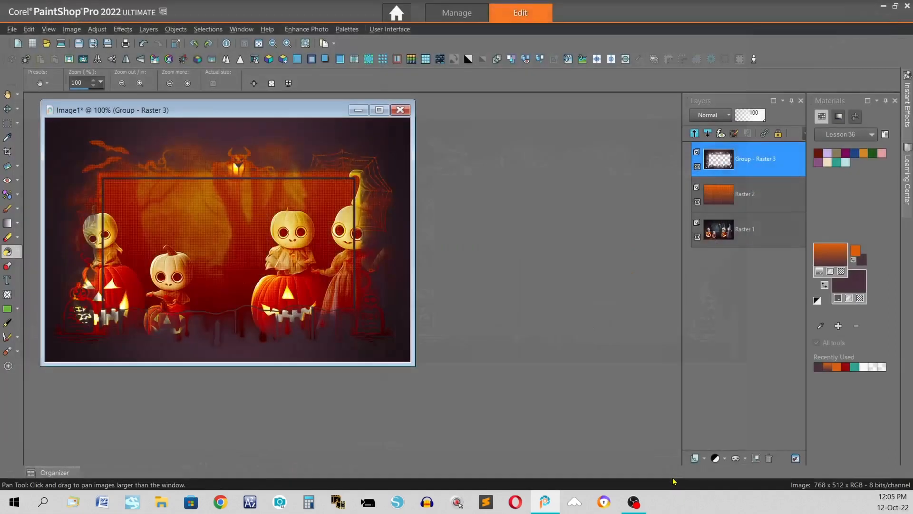
- Apply an Inner Bevel to the frame layer using default settings with bevel shape 6 and width 25
click(342, 64)
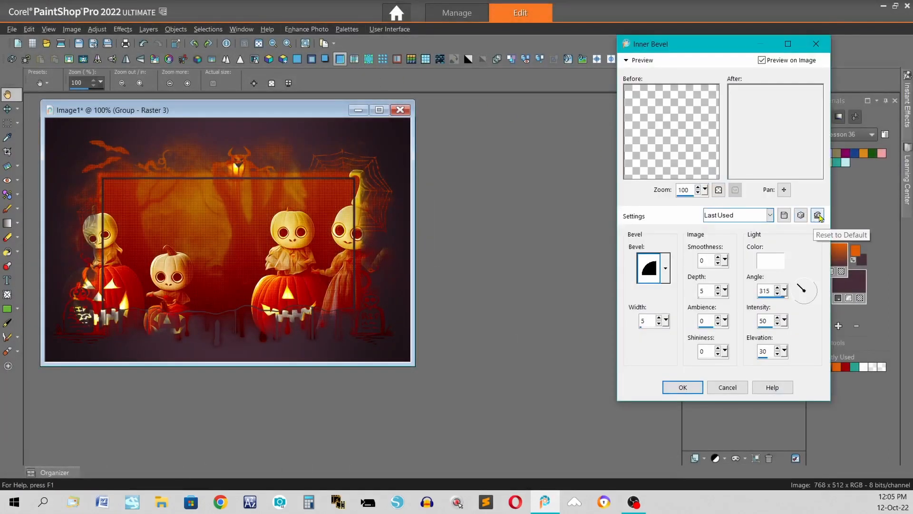
click(816, 215)
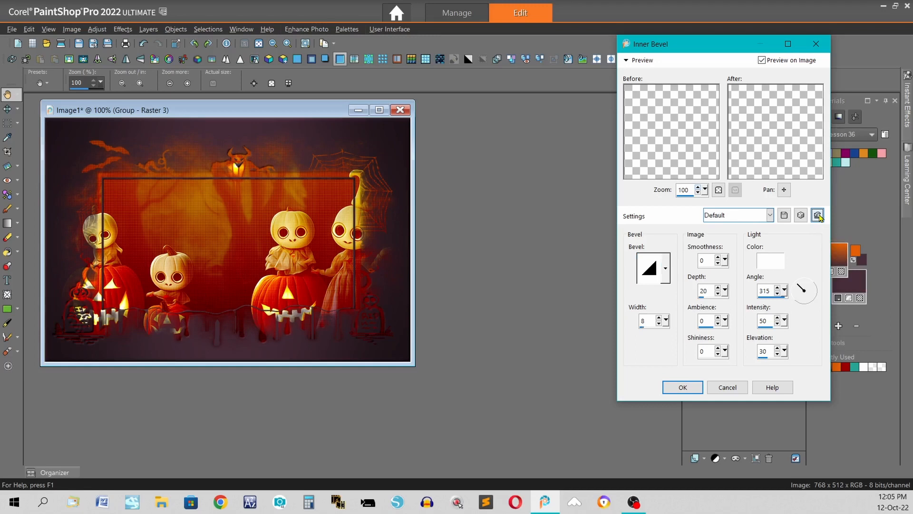
click(665, 268)
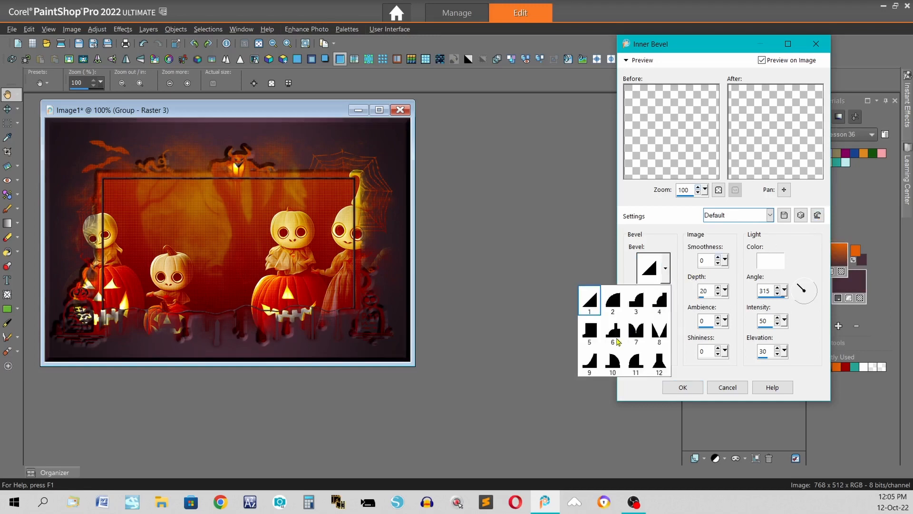
click(614, 333)
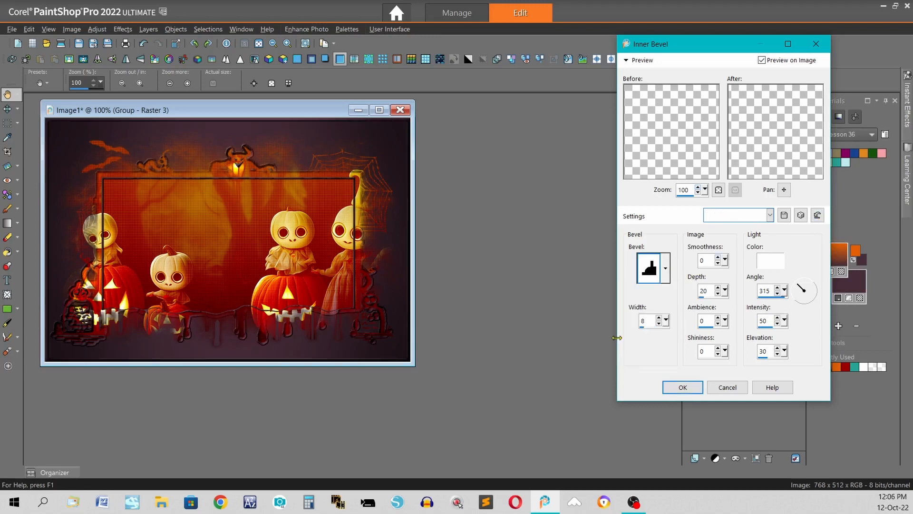
key(Tab)
text(25)
key(Tab)
click(685, 387)
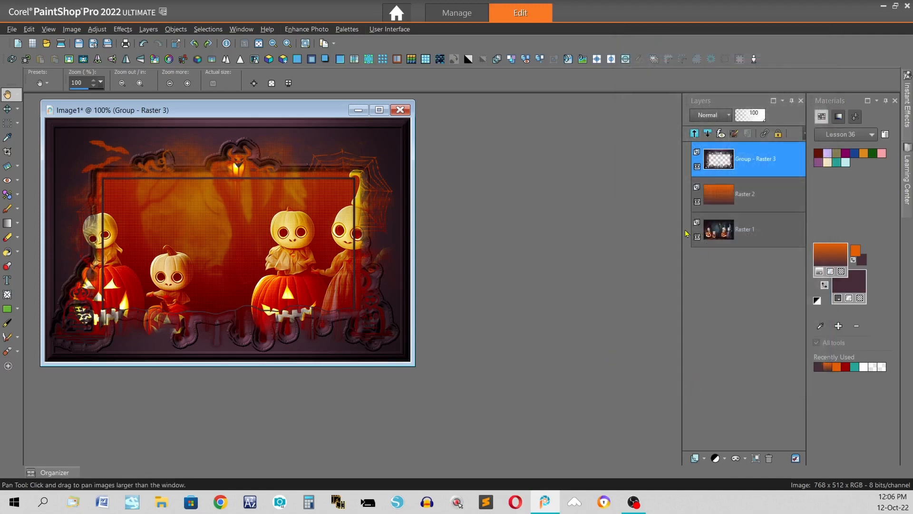
- Select the whole canvas and convert the selection to an anti-aliased inside border 25 pixels wide
click(654, 61)
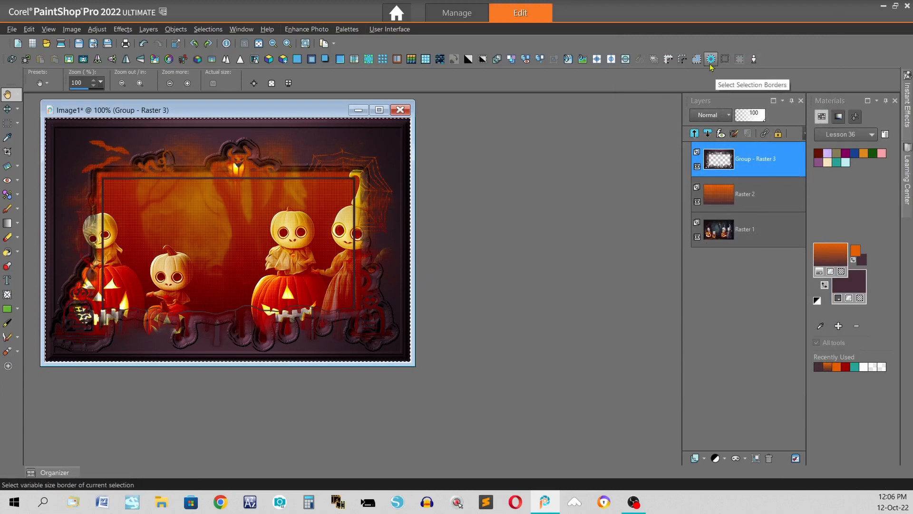
click(212, 30)
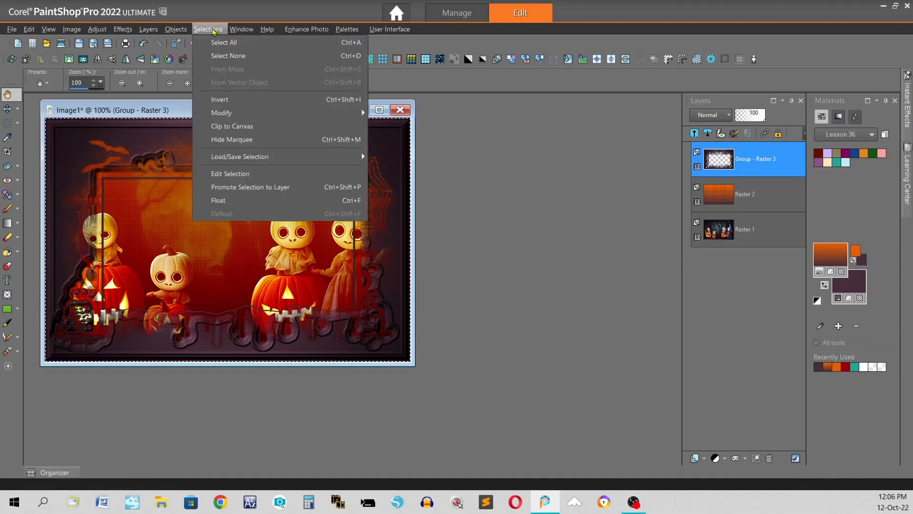
mouse_move(231, 117)
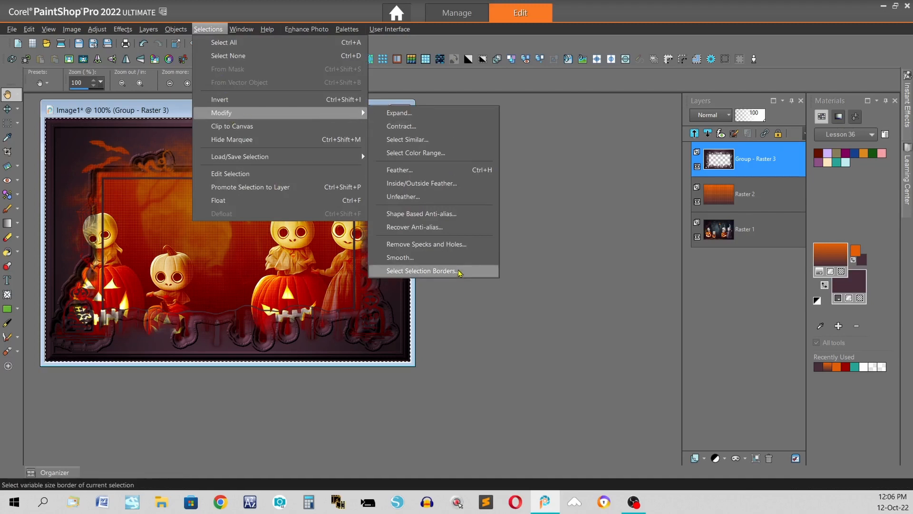
click(421, 271)
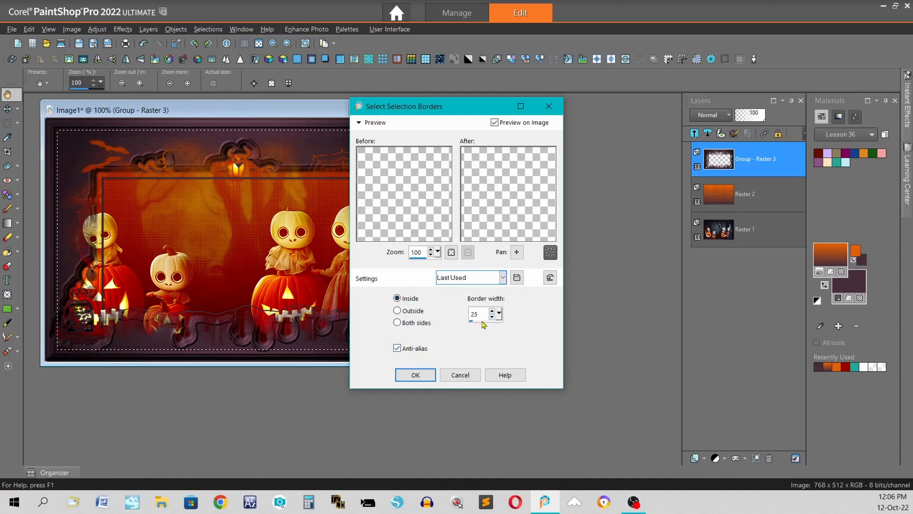
click(415, 375)
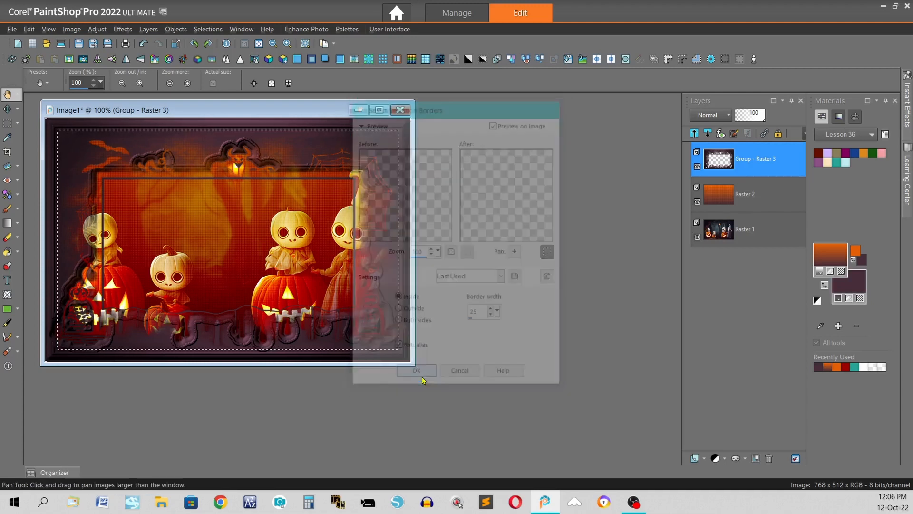
- Flood-fill the border selection with orange on a new default raster layer and set its blend mode to Soft Light
key(f)
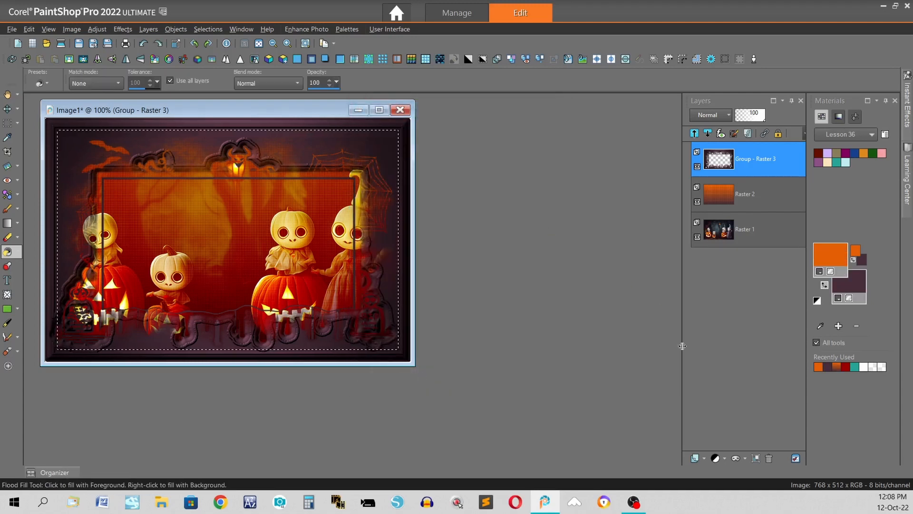
click(697, 458)
click(723, 381)
key(Return)
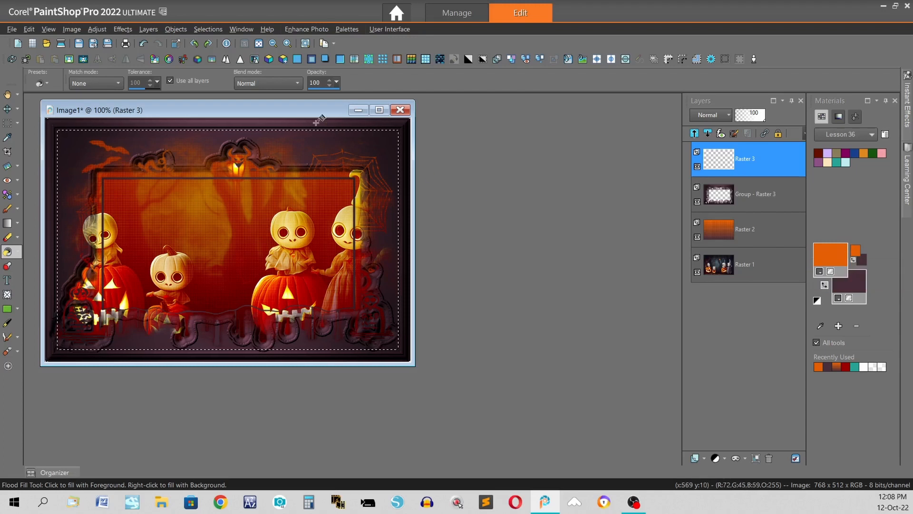
click(334, 120)
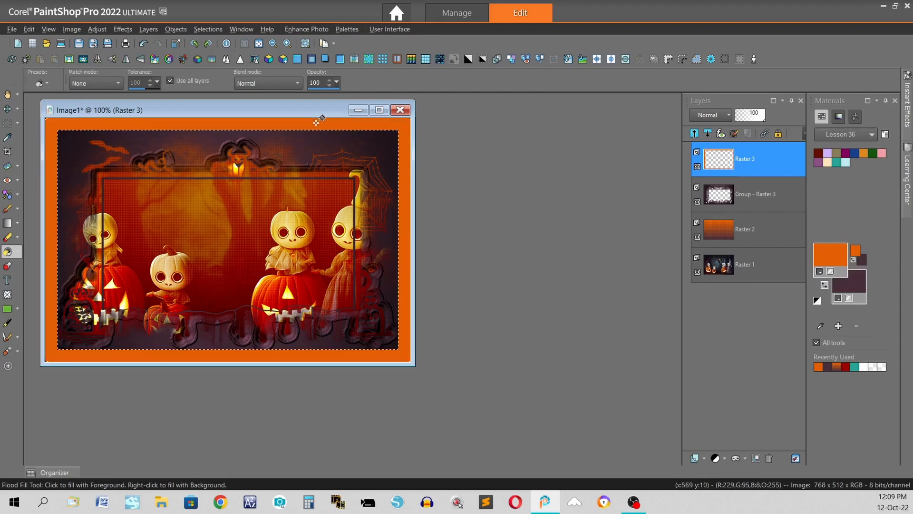
click(728, 115)
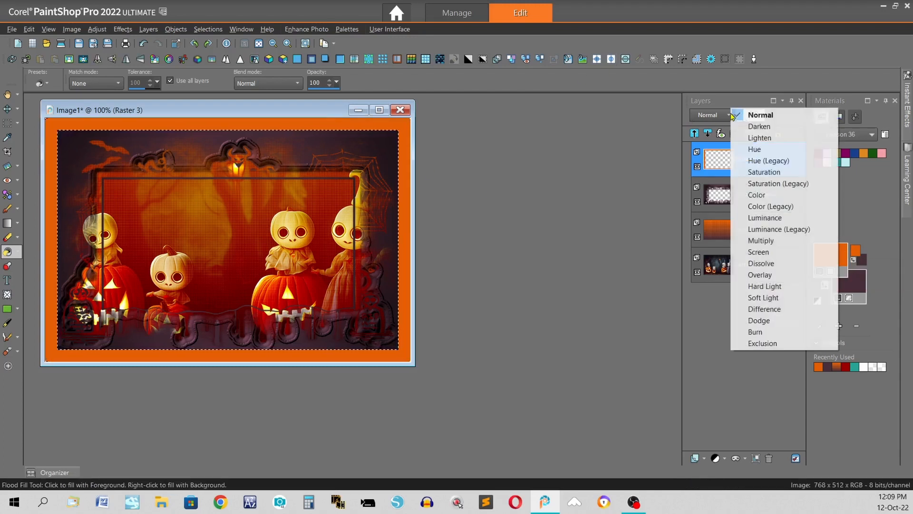
click(770, 298)
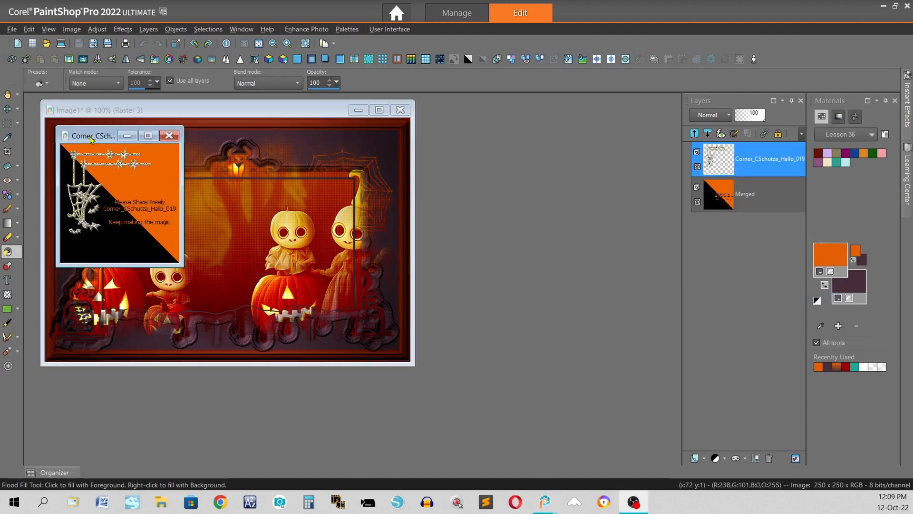
- Copy the Corner_CSchutza_Hallo_019 layer from the corner image into the Halloween composition
drag(91, 138, 497, 195)
mouse_move(738, 162)
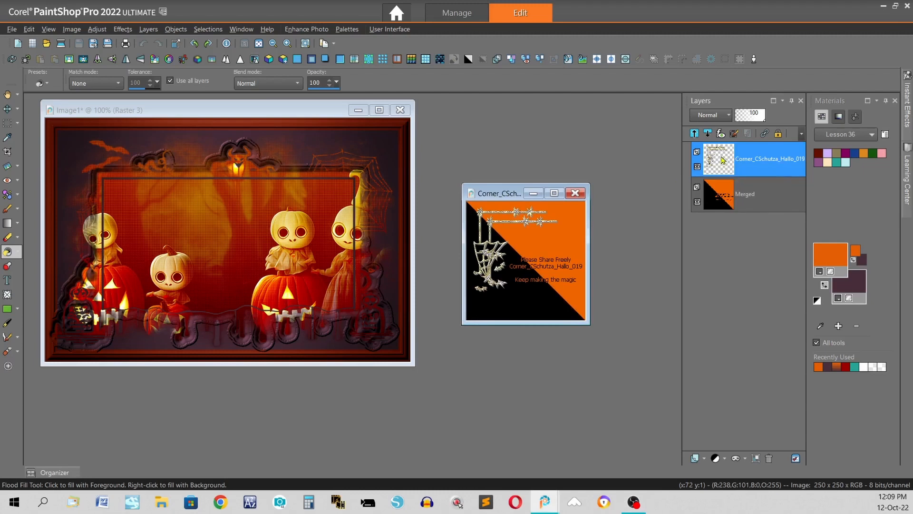
drag(722, 160, 163, 189)
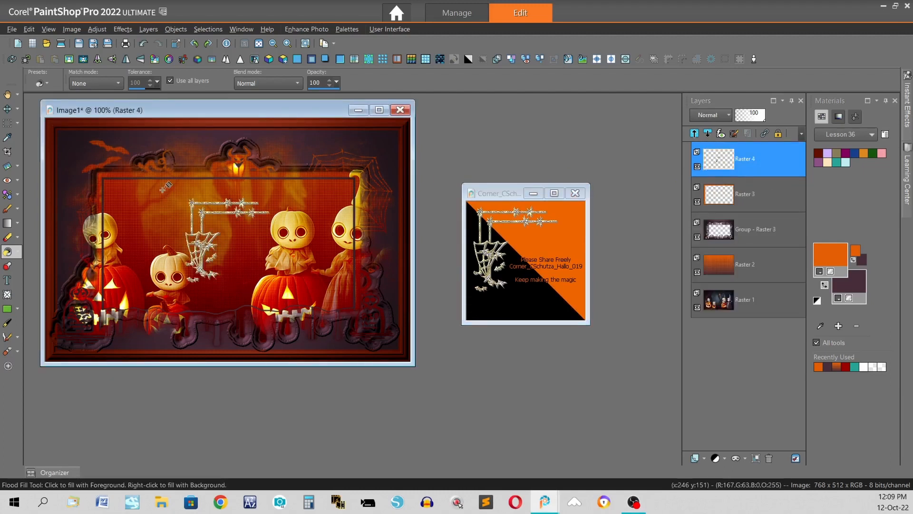
- Move the spiderweb corner into the image's upper-left corner and place its layer below the orange border layer
click(7, 109)
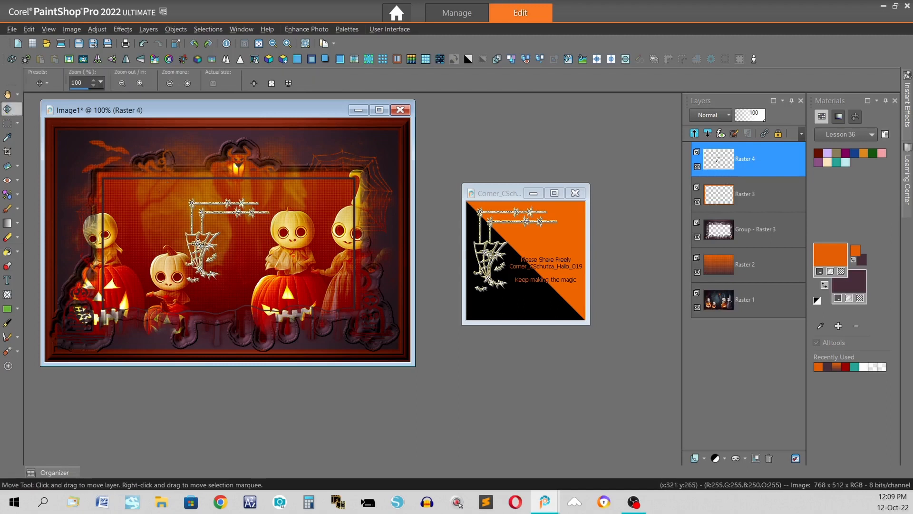
drag(206, 248, 57, 165)
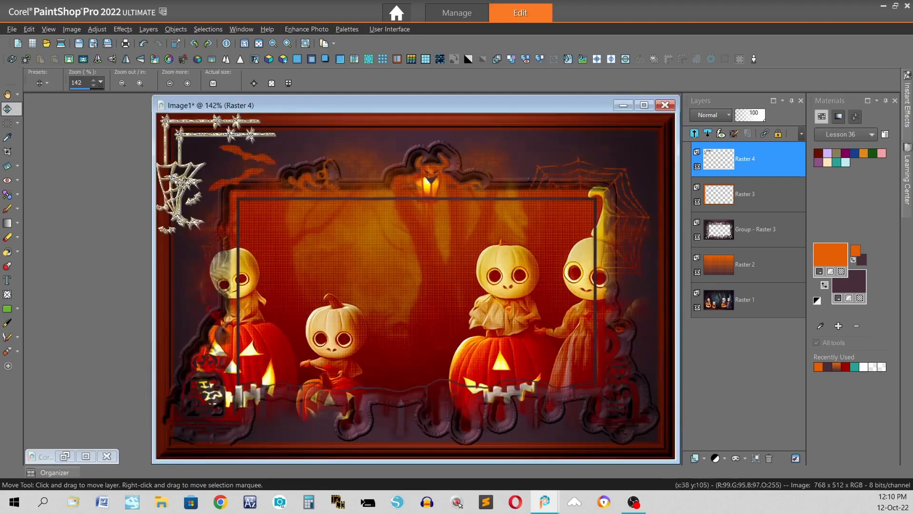
drag(183, 184, 183, 186)
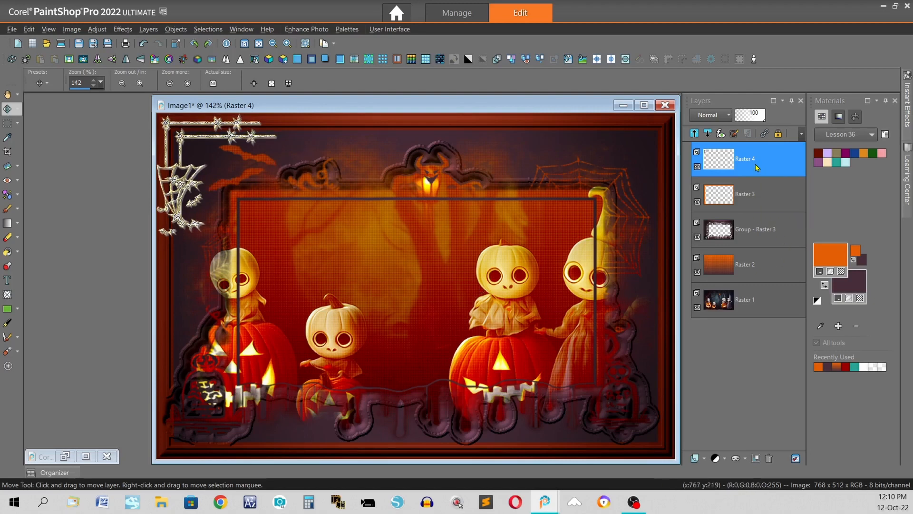
drag(757, 167, 771, 219)
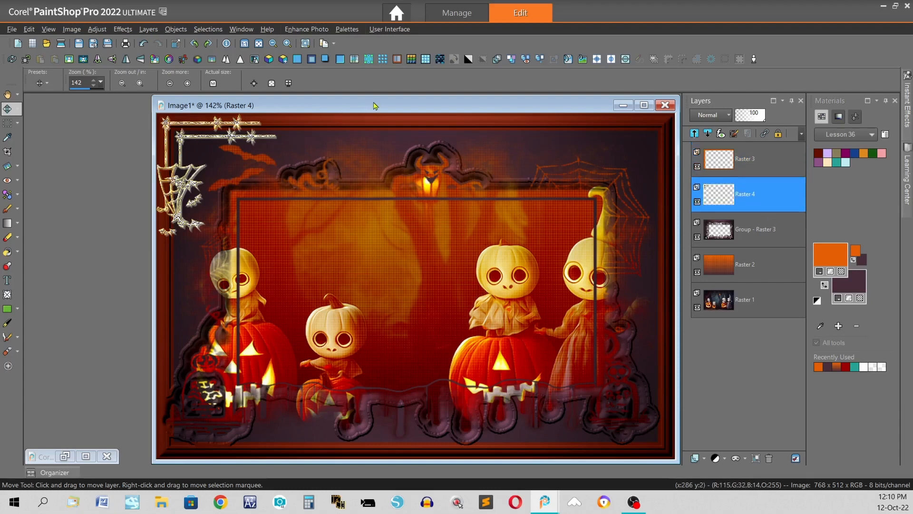
- Set the spiderweb corner layer's blend mode to Difference and duplicate the layer
drag(373, 105, 322, 110)
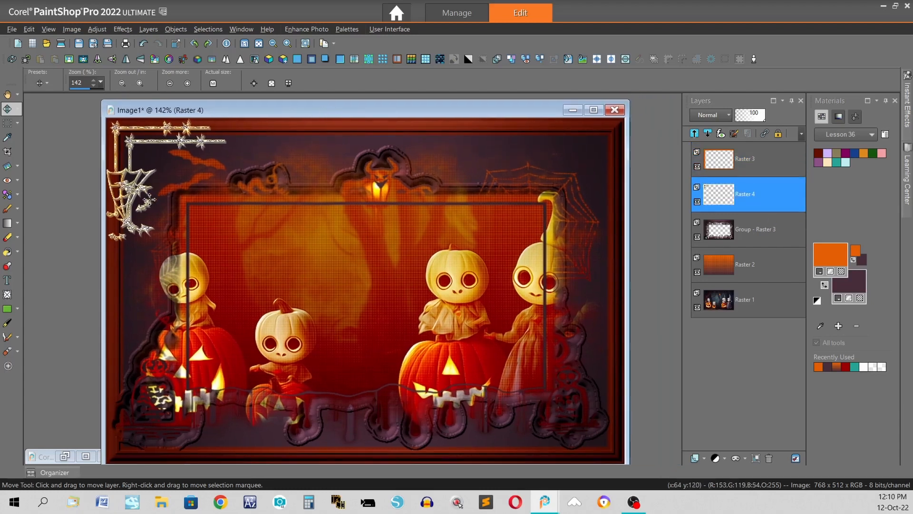
click(729, 119)
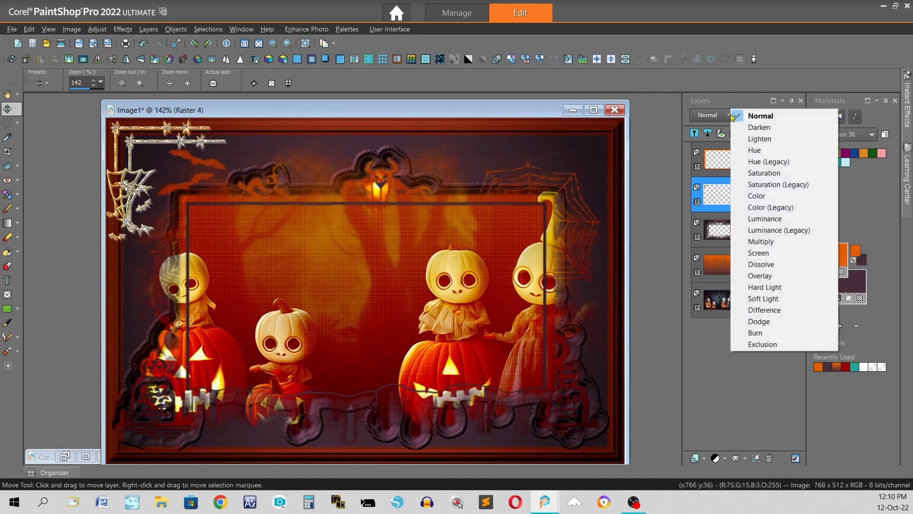
click(785, 310)
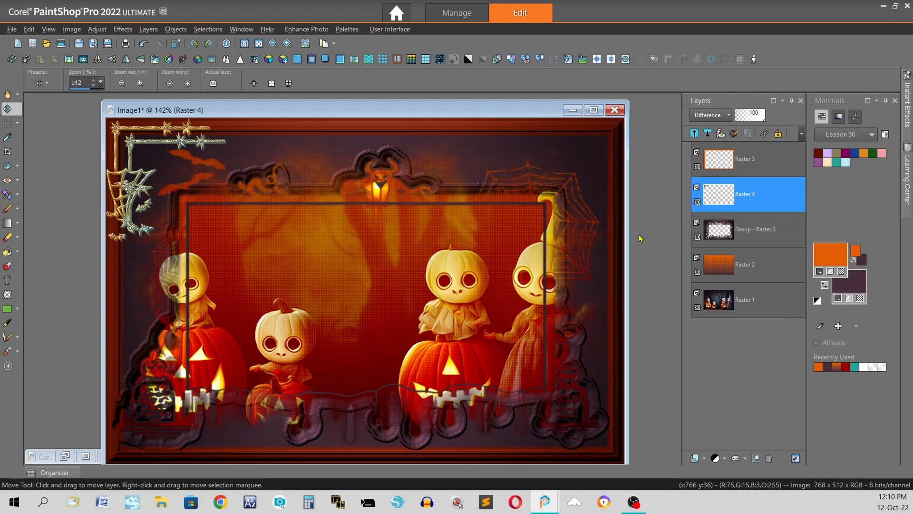
click(497, 59)
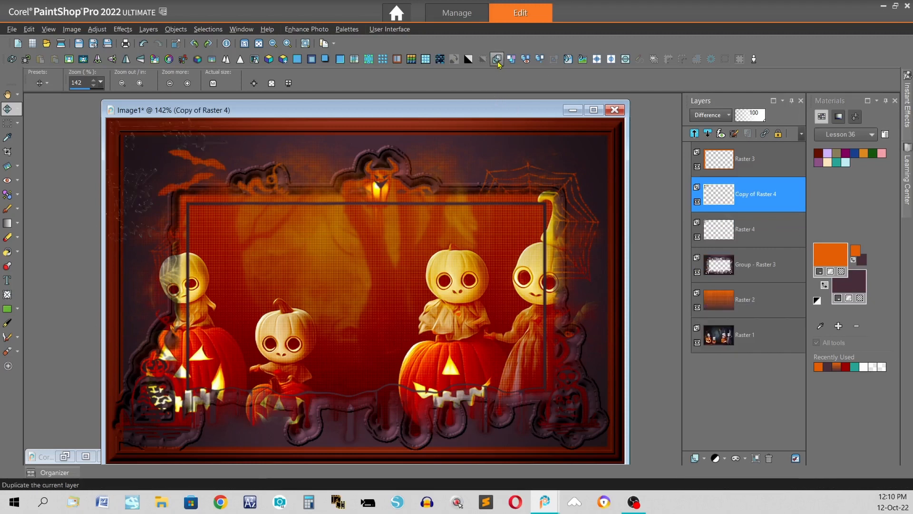
- Mirror the duplicated spiderweb corner horizontally and vertically so it sits in the image's lower-right corner
click(99, 60)
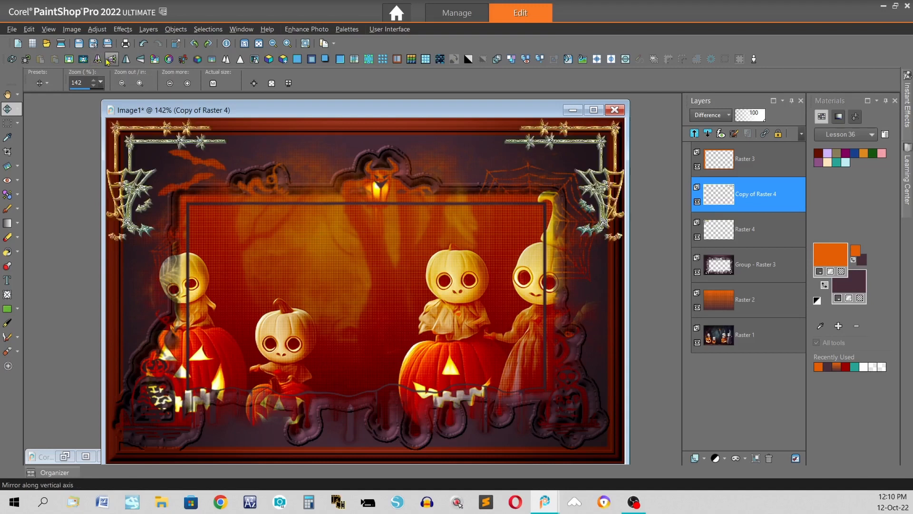
click(69, 32)
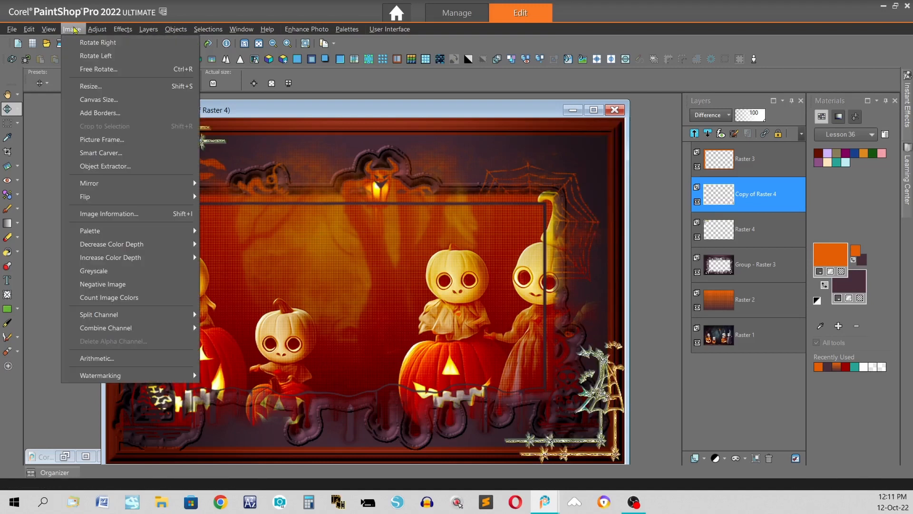
mouse_move(90, 184)
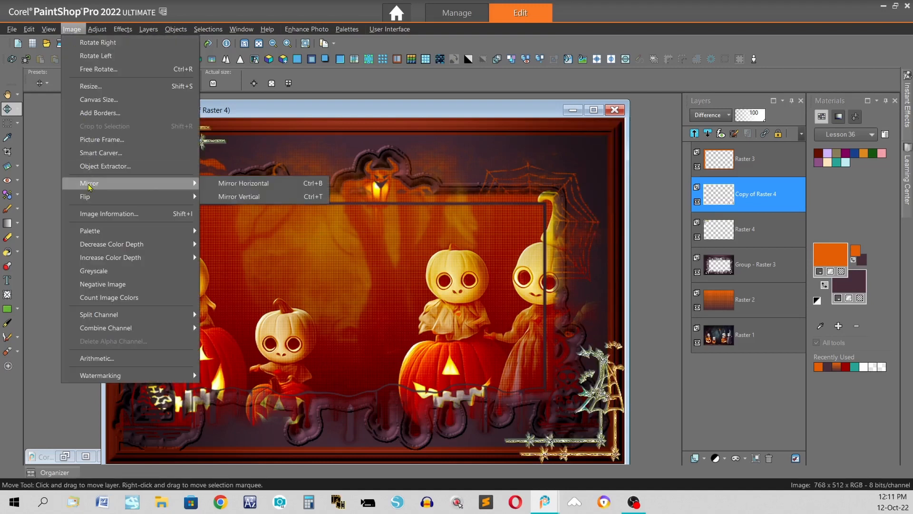
click(661, 106)
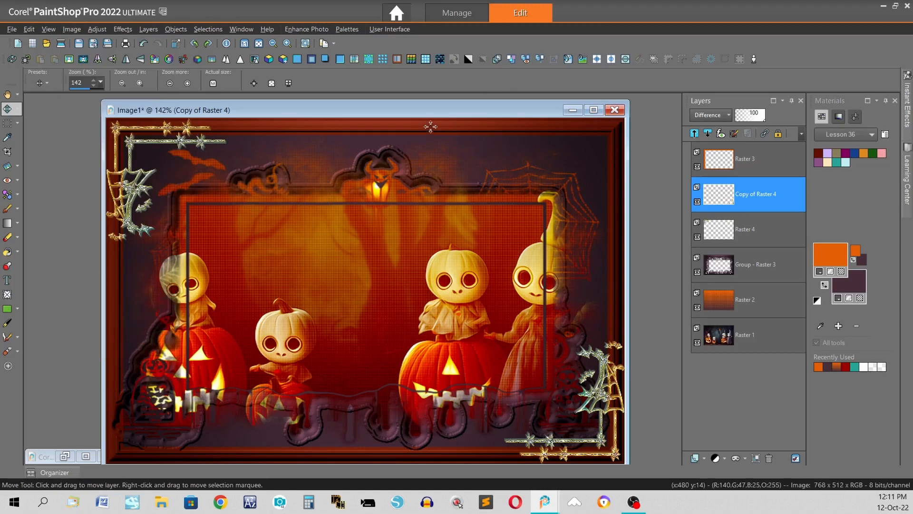
- Add the vector text HALLOWEEN in the Headhunter font at 128 pixels, with the image viewed at 100%
key(ctrl+alt+n)
key(t)
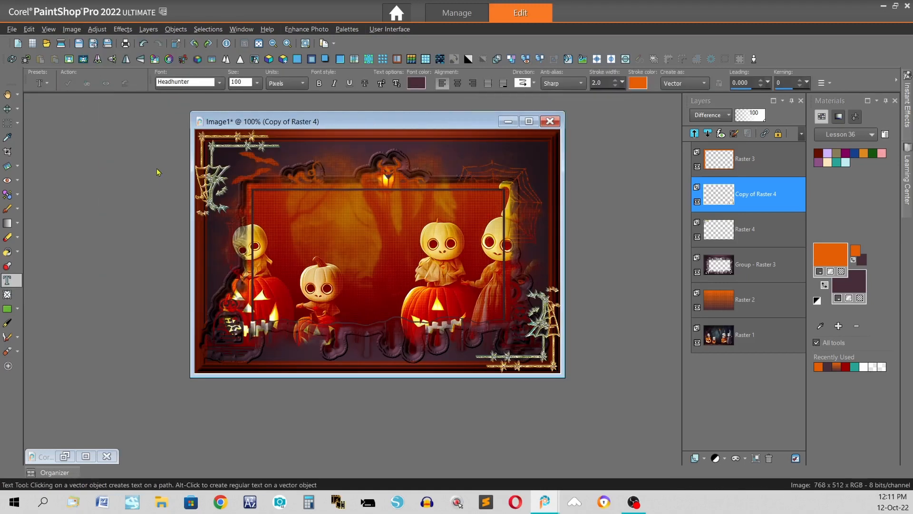
click(256, 82)
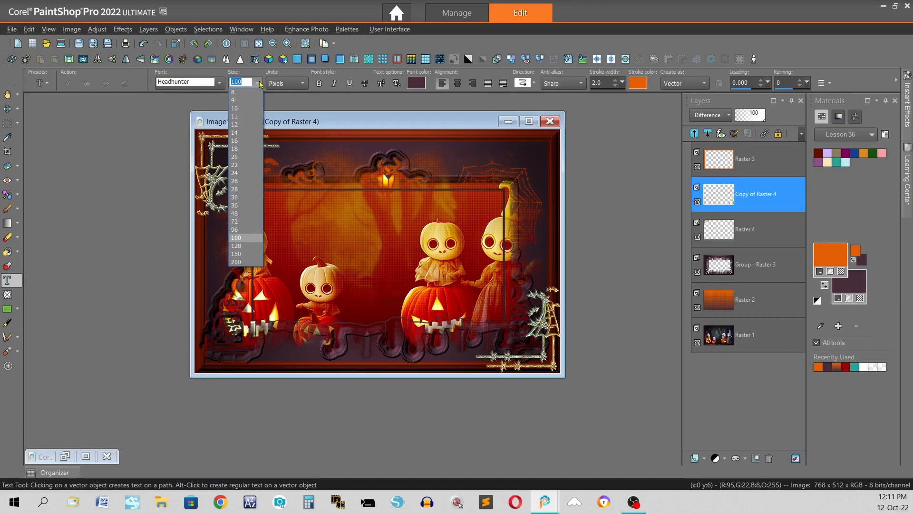
click(246, 246)
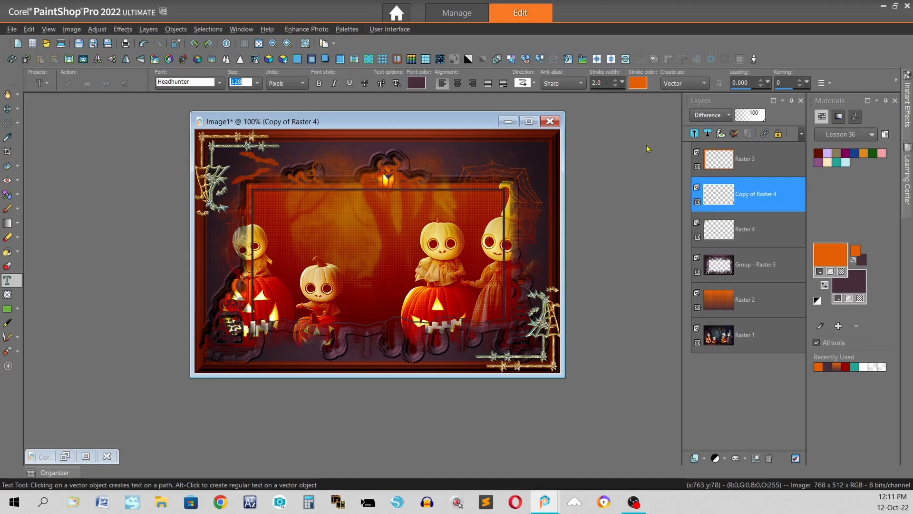
click(353, 219)
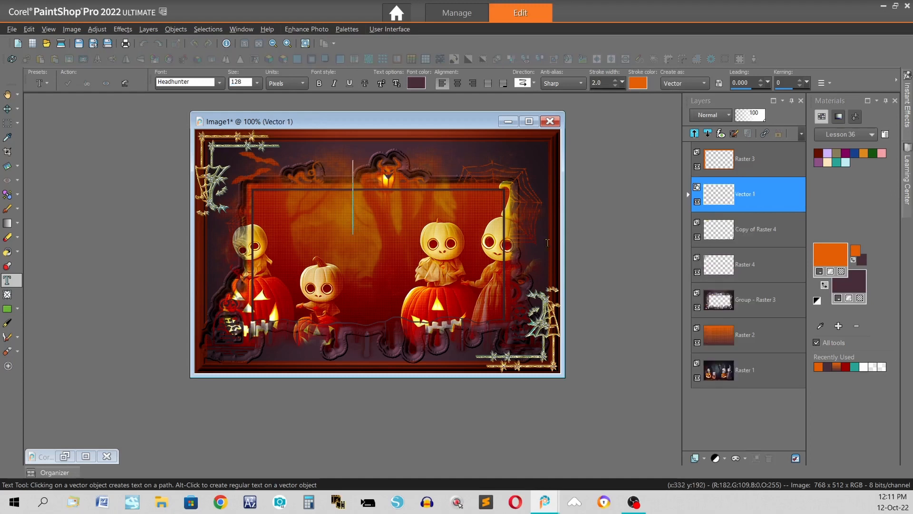
text(H)
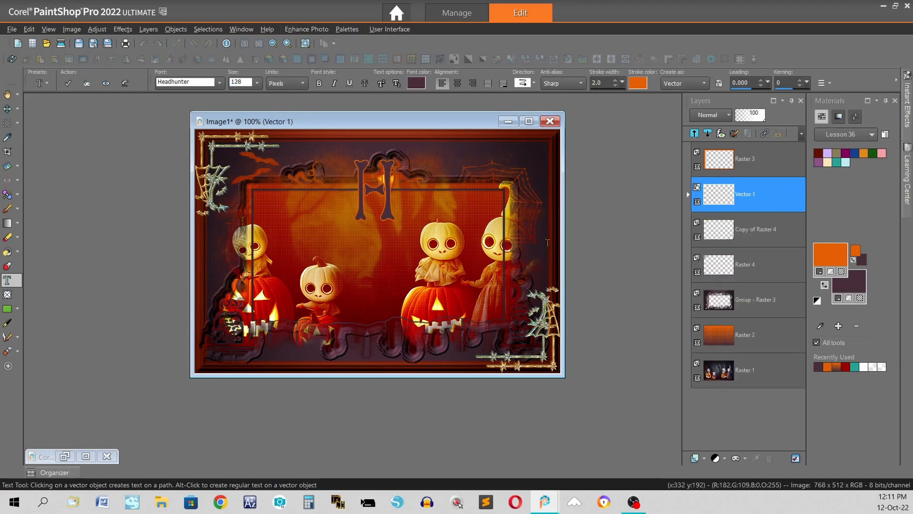
text(ALLO)
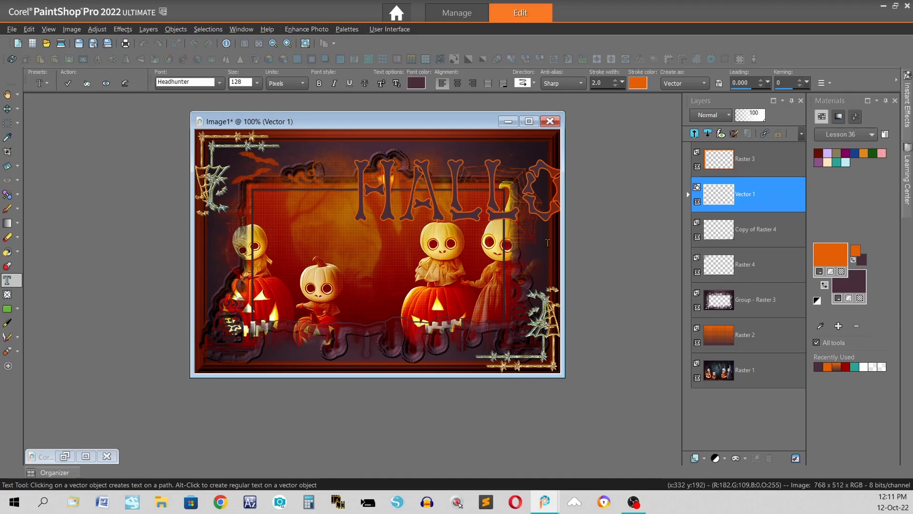
click(68, 83)
- Undo the last text move and reposition HALLOWEEN across the upper part of the image
click(144, 46)
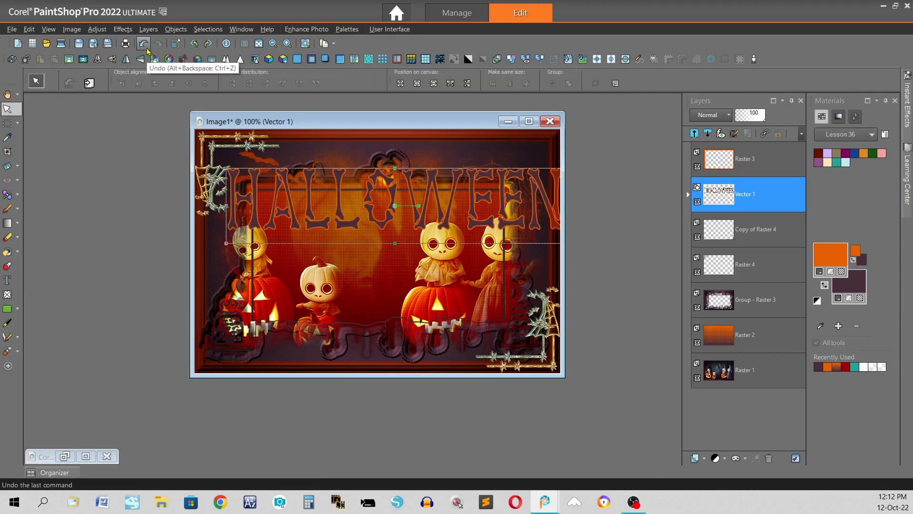
click(144, 44)
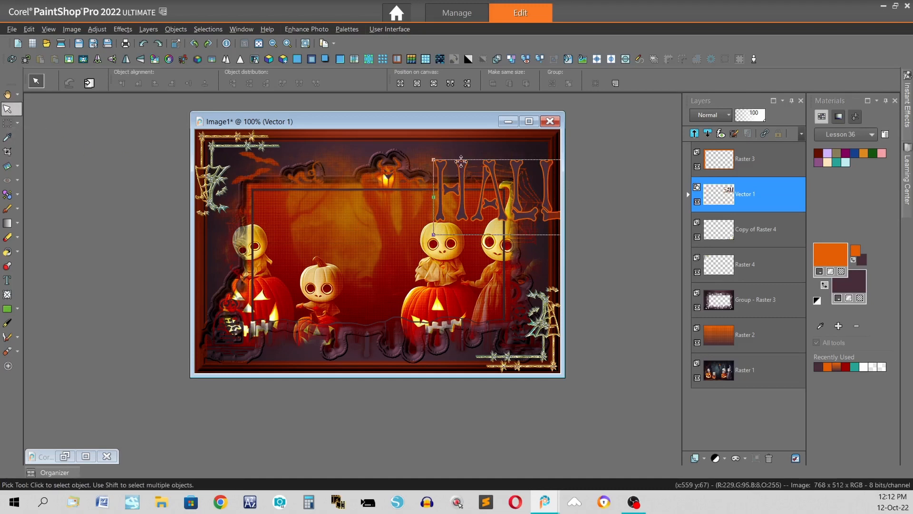
drag(461, 162, 249, 172)
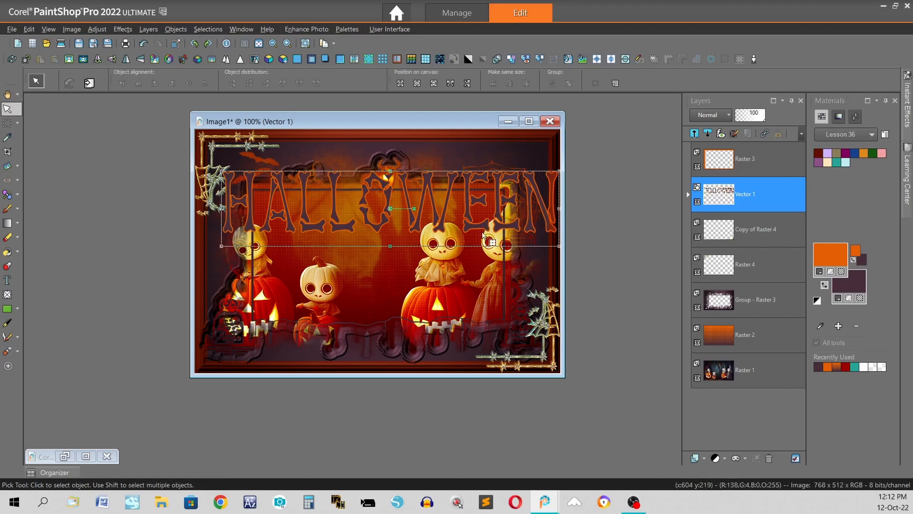
drag(221, 208, 254, 212)
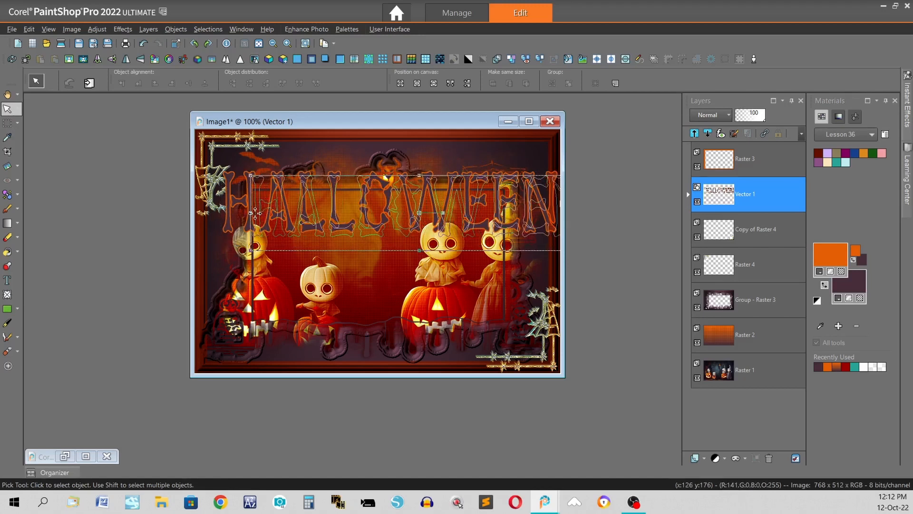
drag(417, 213, 384, 212)
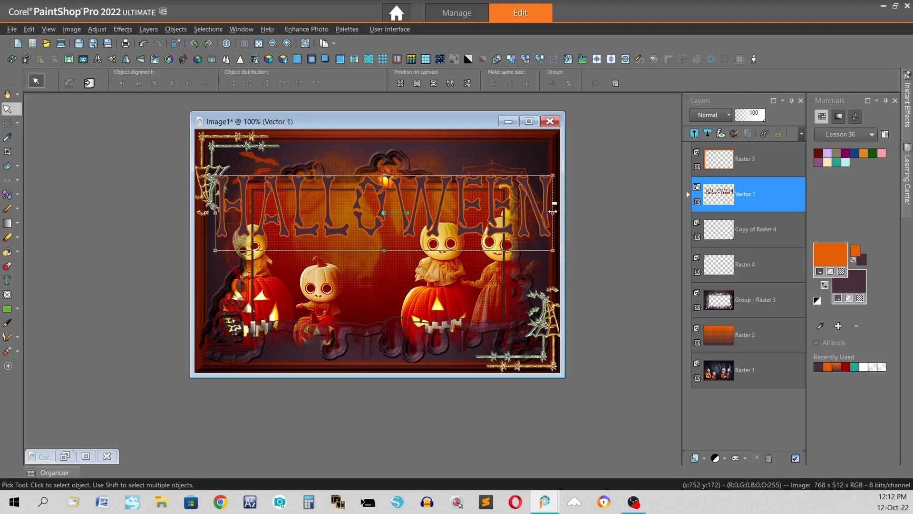
- Narrow the HALLOWEEN text from both sides to the inner frame's width and move it slightly up
drag(553, 211, 505, 217)
drag(216, 211, 253, 212)
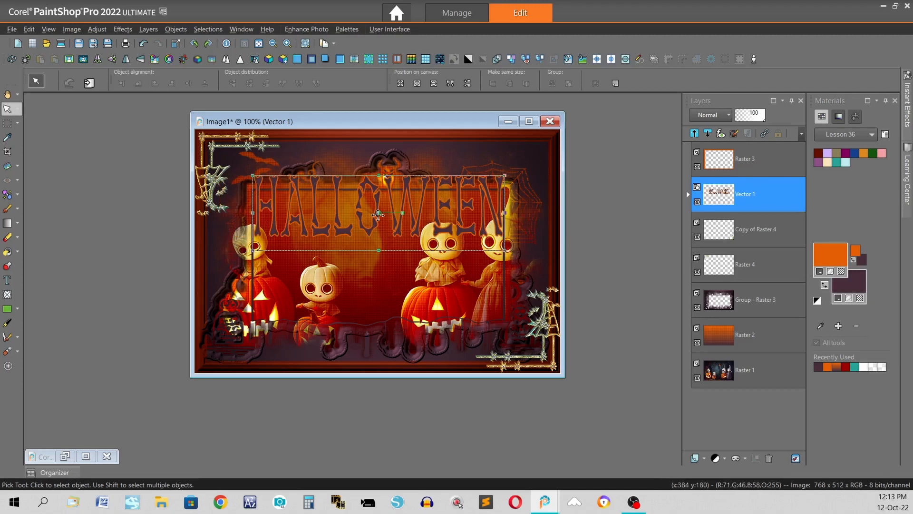
drag(378, 215, 381, 204)
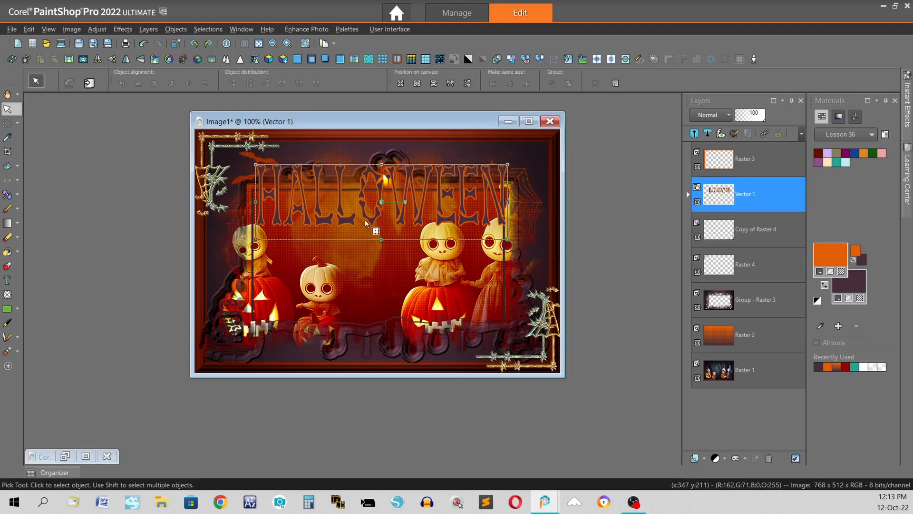
- Convert the text to raster and apply an Inner Bevel with default settings except a rounded profile, width 5 and depth 5
click(340, 60)
click(394, 254)
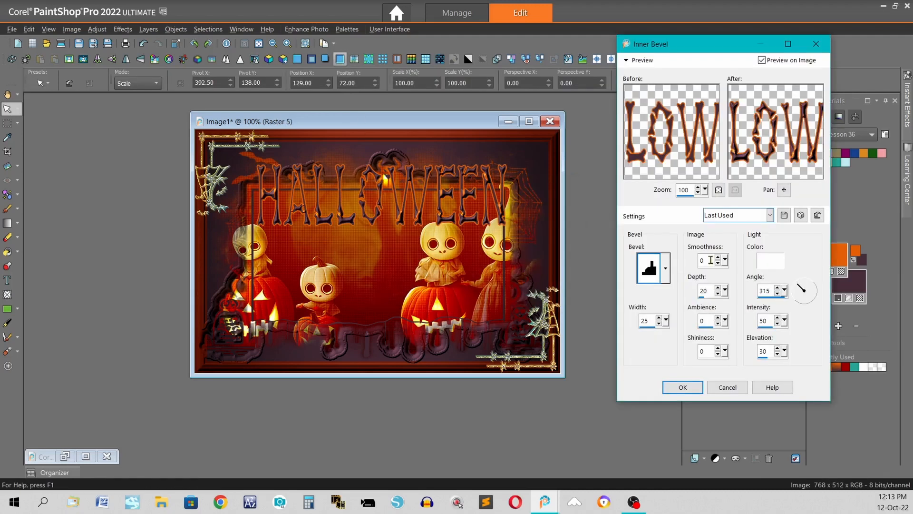
click(818, 215)
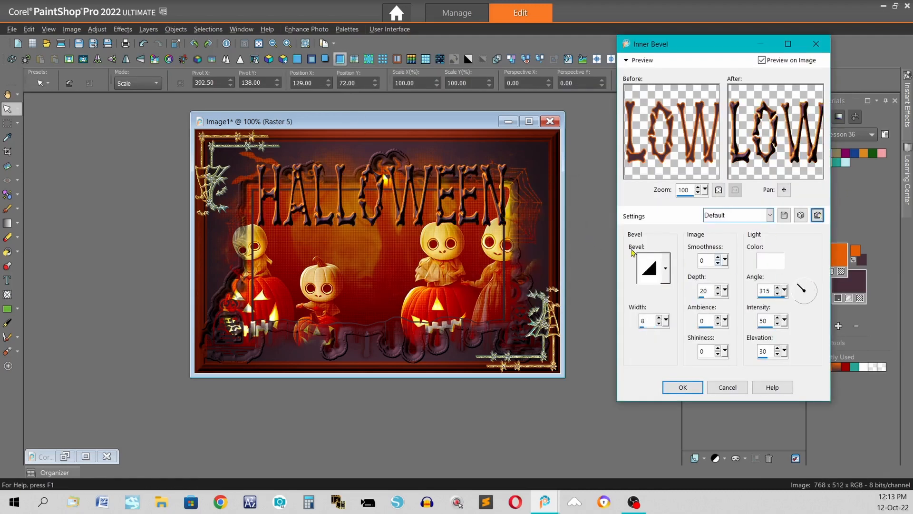
click(666, 268)
click(615, 308)
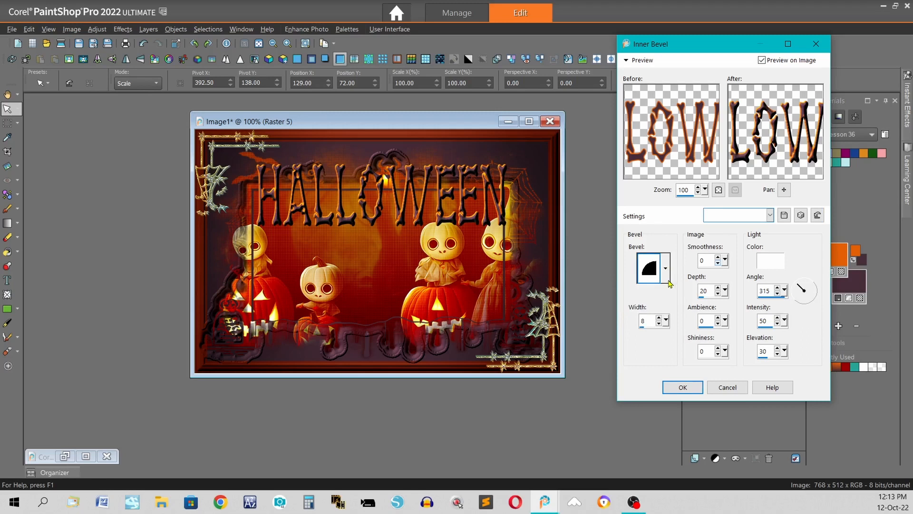
key(Tab)
text(5)
key(Tab)
key(Tab)
text(5)
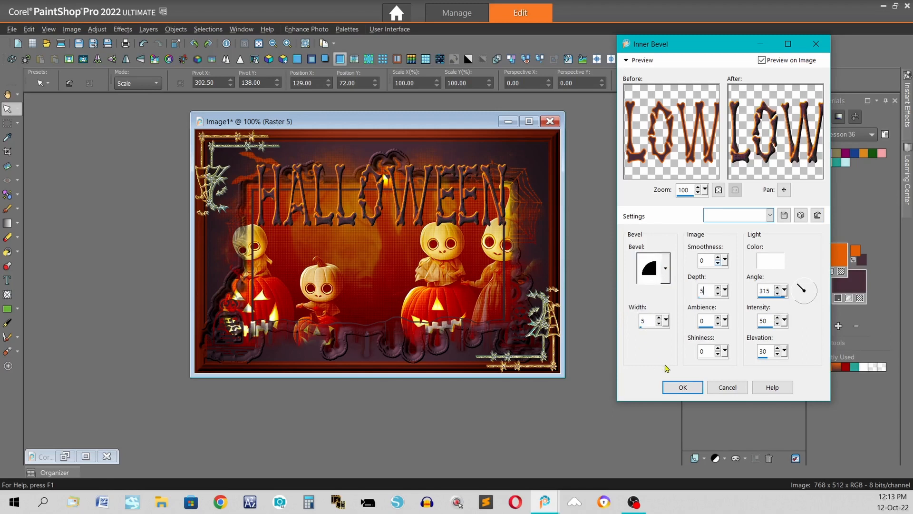
click(689, 387)
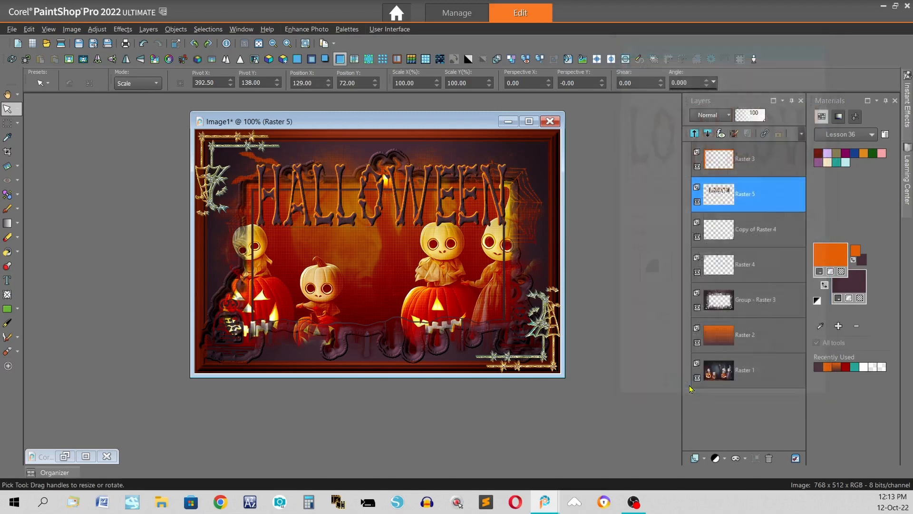
- Deselect the text with the Move tool and apply a light grey Drop Shadow with offsets 2 and 2, opacity 100 and blur 0
click(18, 110)
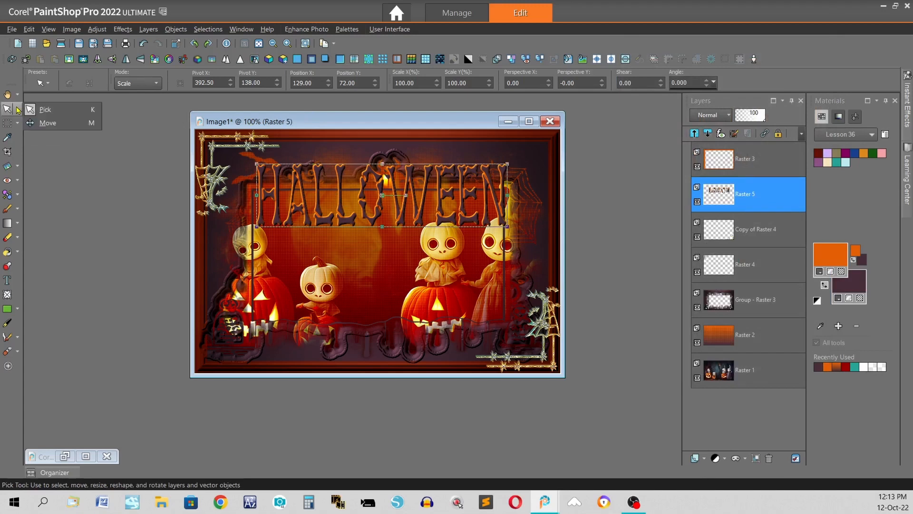
click(35, 124)
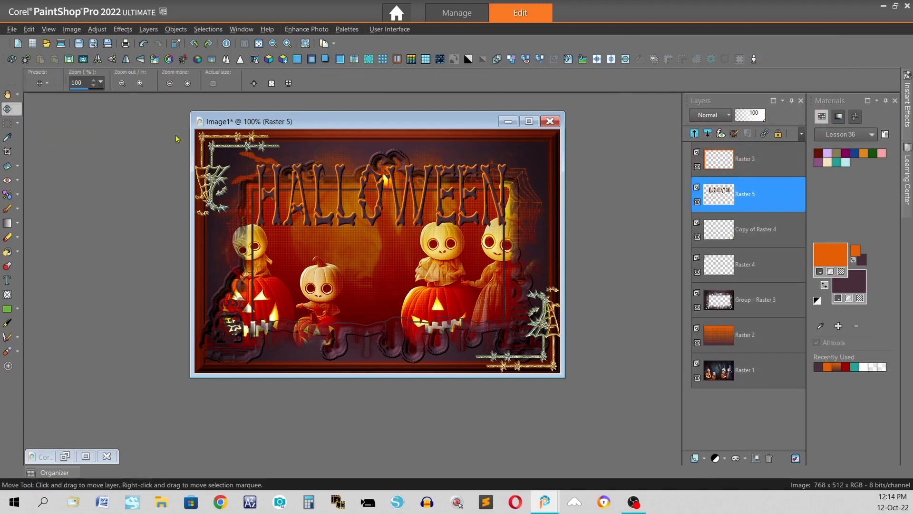
click(327, 61)
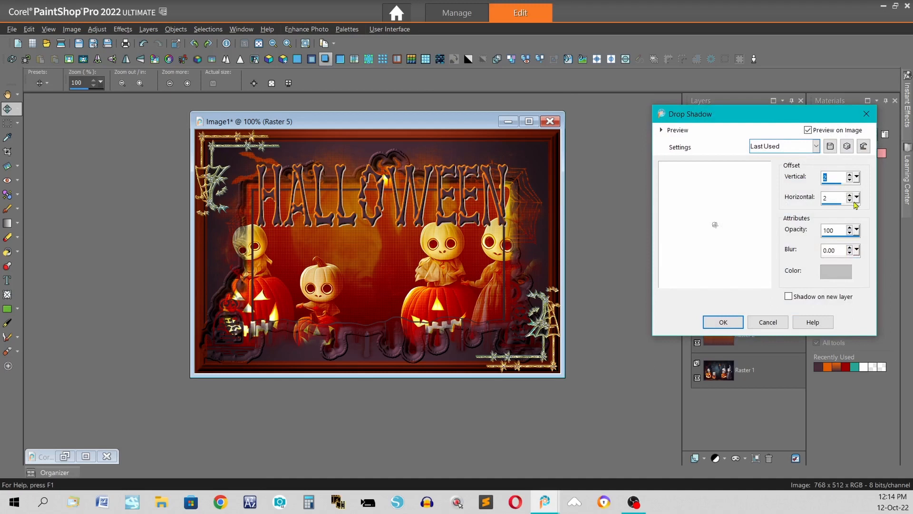
right_click(850, 269)
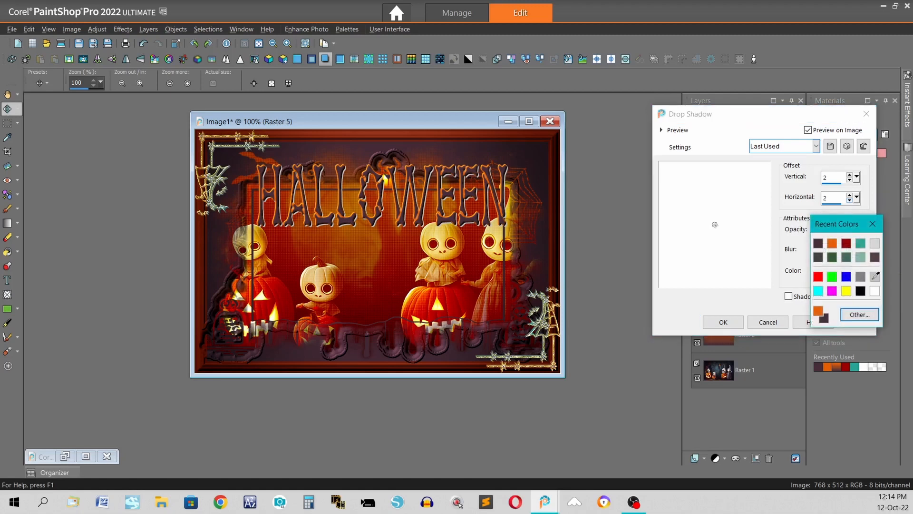
click(878, 276)
click(721, 322)
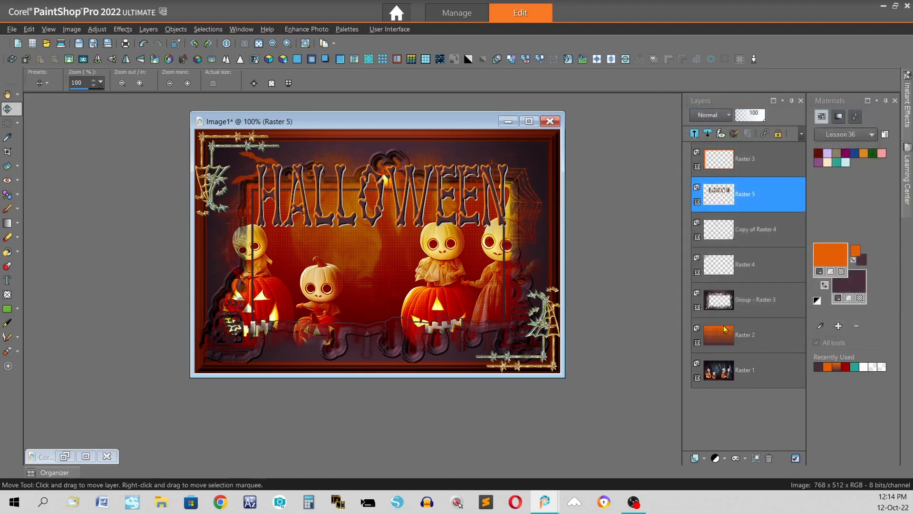
- Apply a second Drop Shadow to the text in the orange foreground colour, with the same offsets, opacity and blur
mouse_move(724, 328)
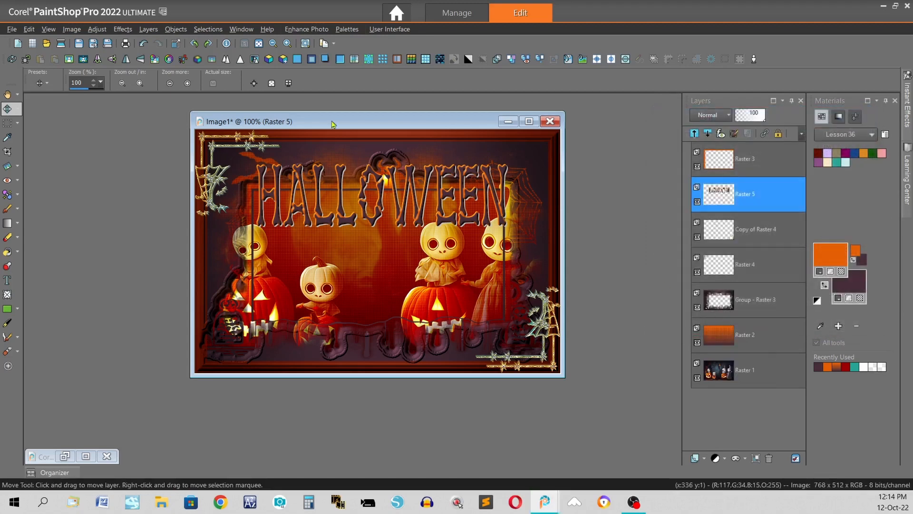
click(324, 60)
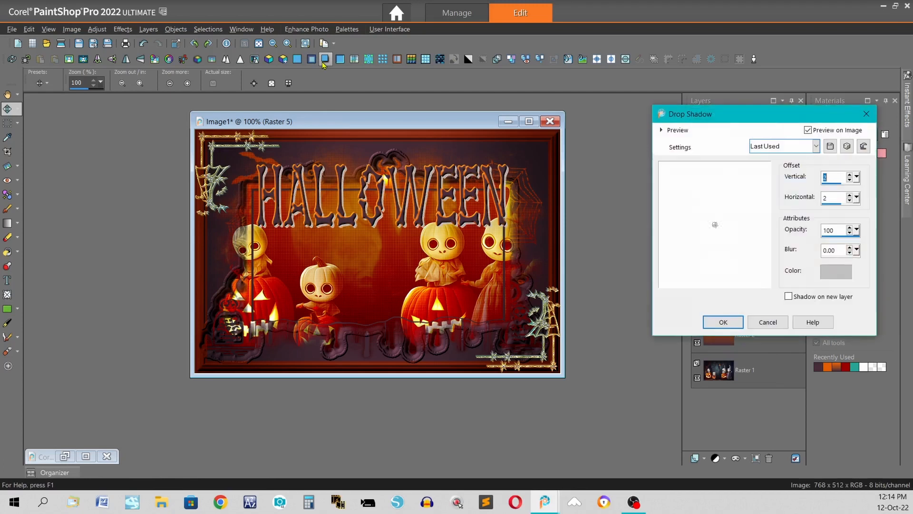
right_click(839, 264)
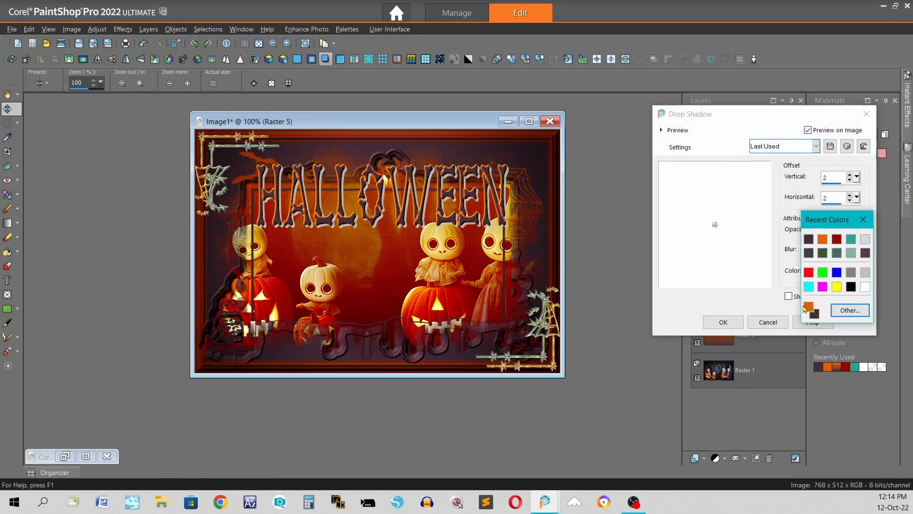
click(809, 306)
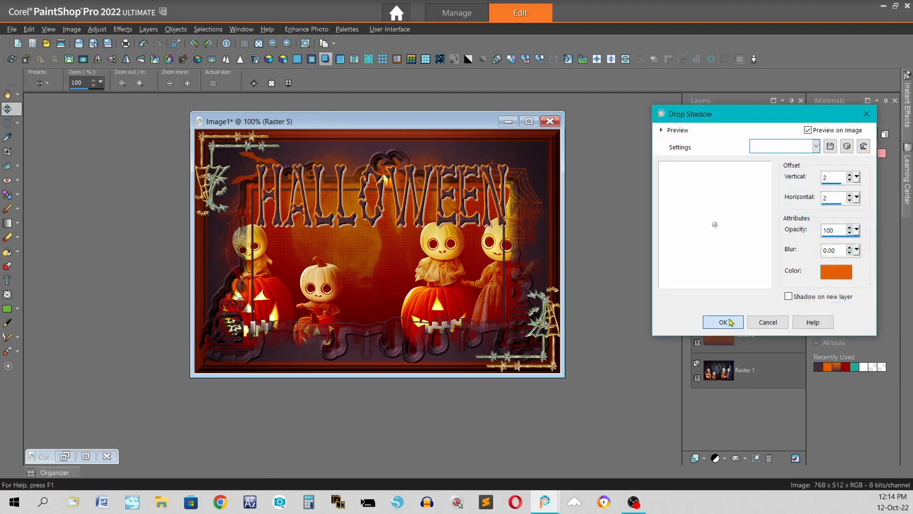
click(723, 322)
- Apply a third Drop Shadow to the text in the dark purple background colour, keeping offsets 2 and 2
click(325, 59)
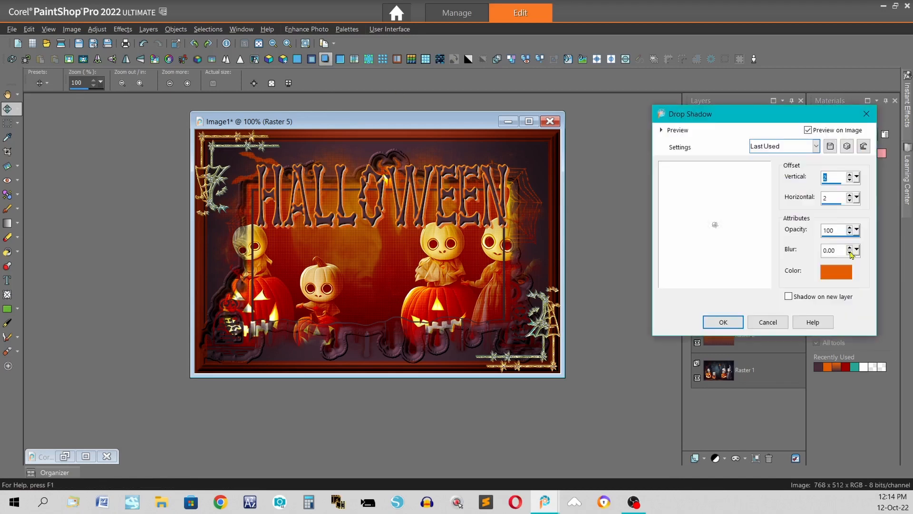
right_click(840, 269)
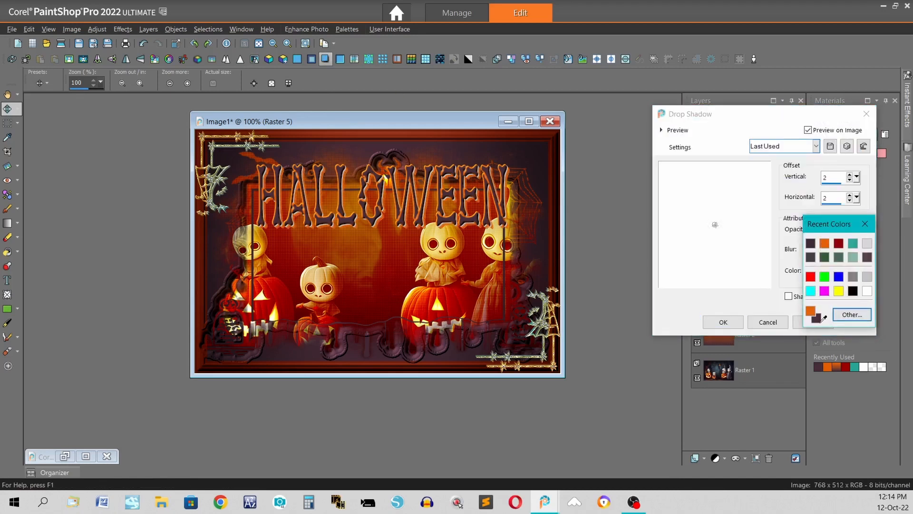
click(818, 318)
click(723, 322)
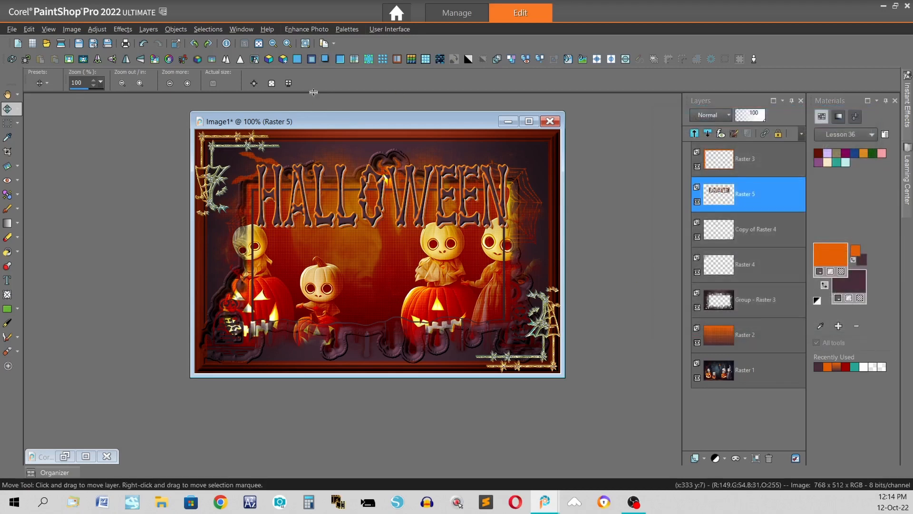
- Apply a fourth Drop Shadow to the text in light grey, keeping offsets 2 and 2, opacity 100 and blur 0
click(325, 59)
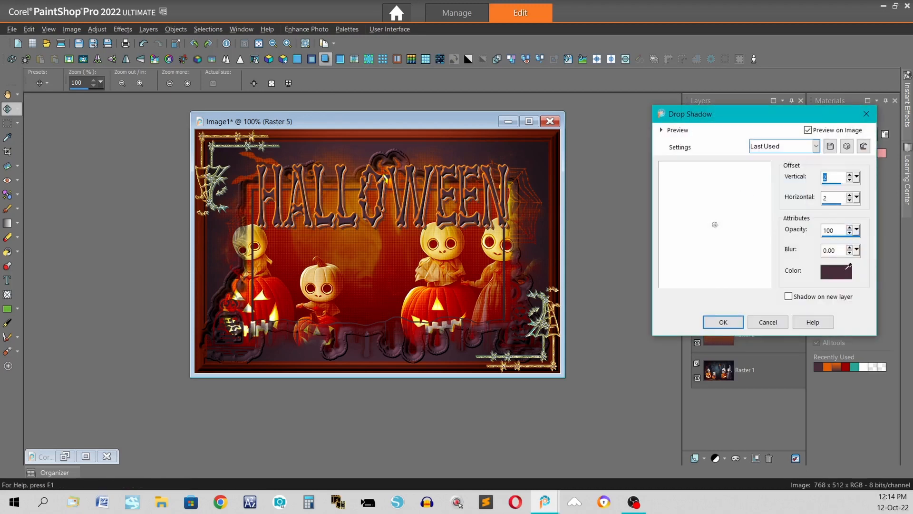
right_click(848, 268)
click(872, 276)
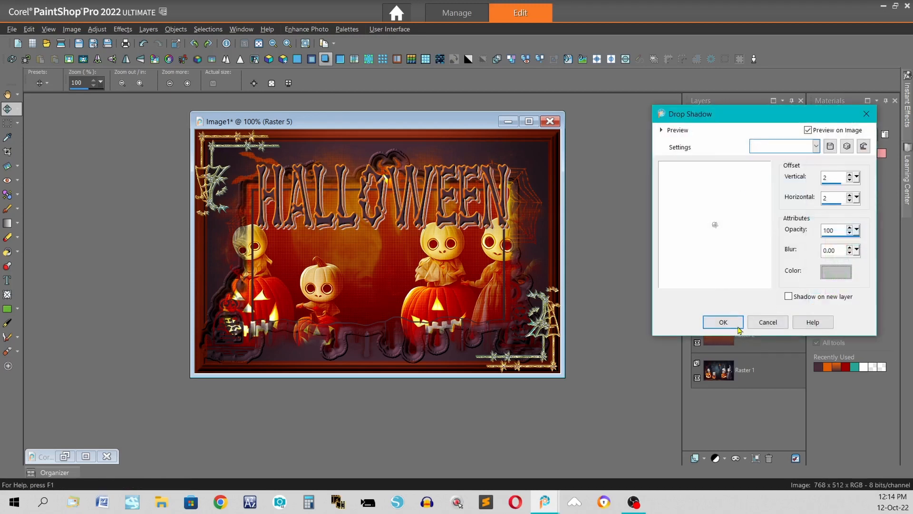
click(723, 322)
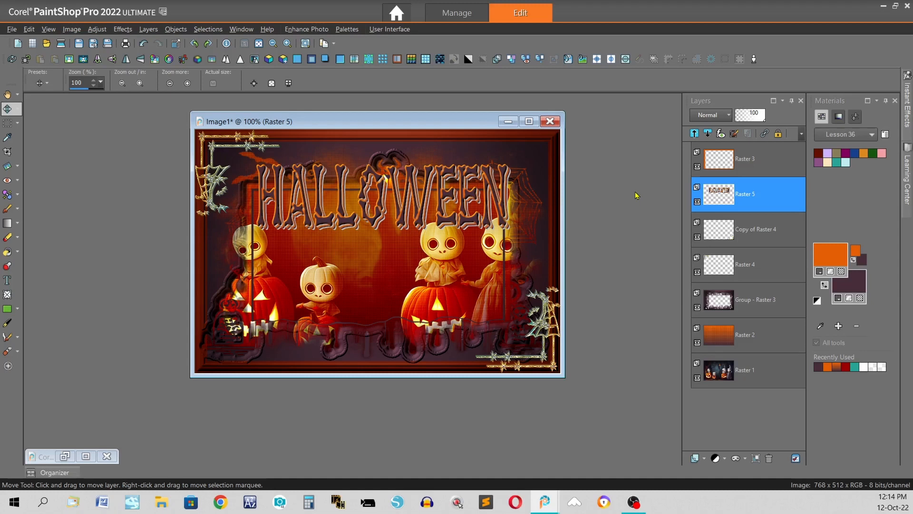